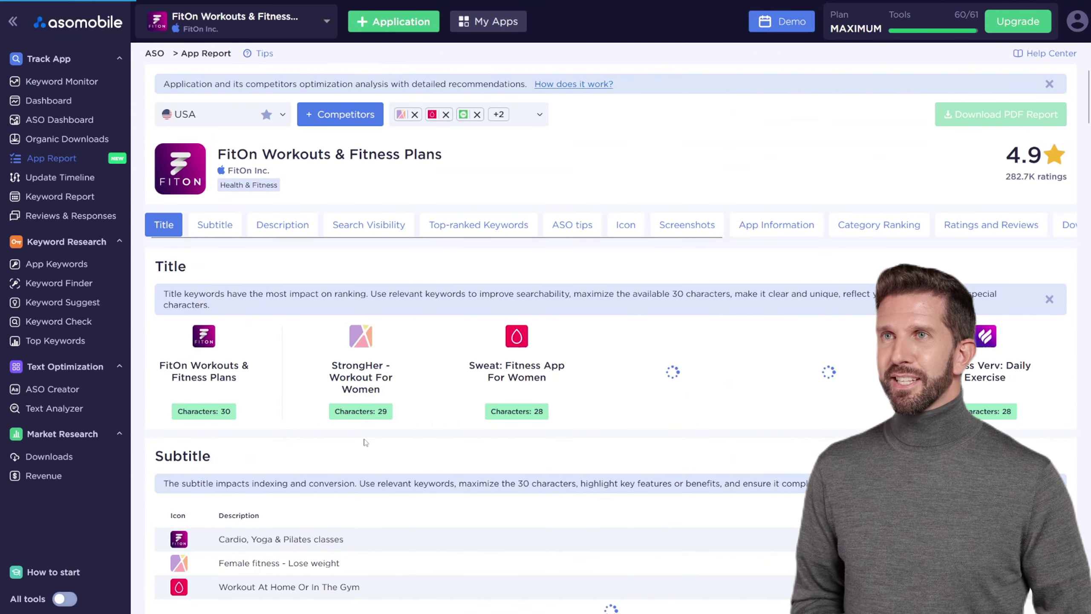
In Keyword Finder, add the keywords fitness, workout, better sleep, workout planner and club pilates to Keyword Monitor without a group.
{"action": "left_click", "coordinate": [102, 287]}
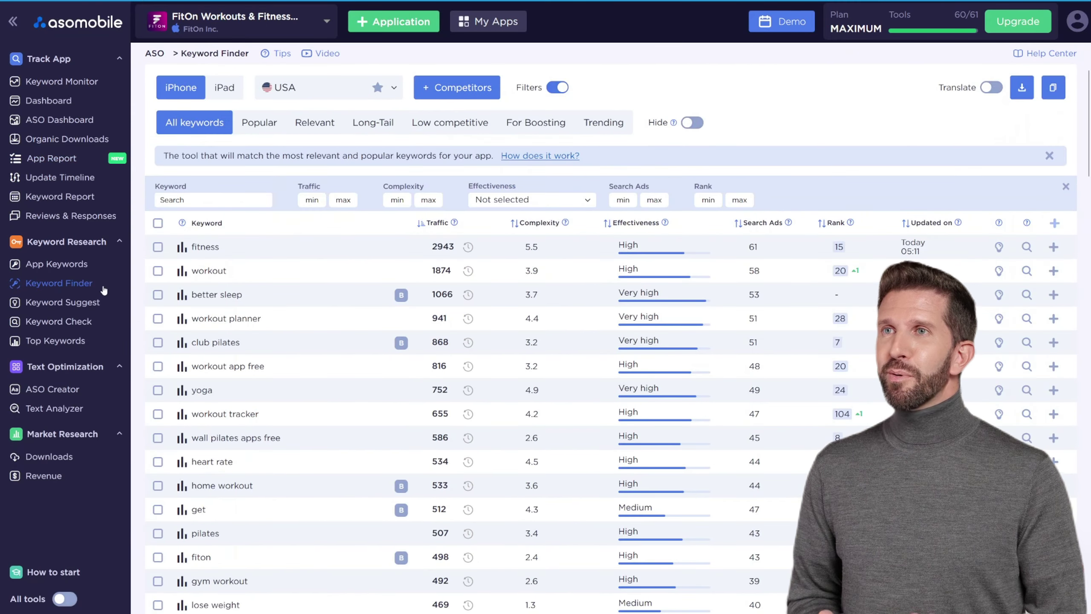
{"action": "left_click", "coordinate": [158, 248]}
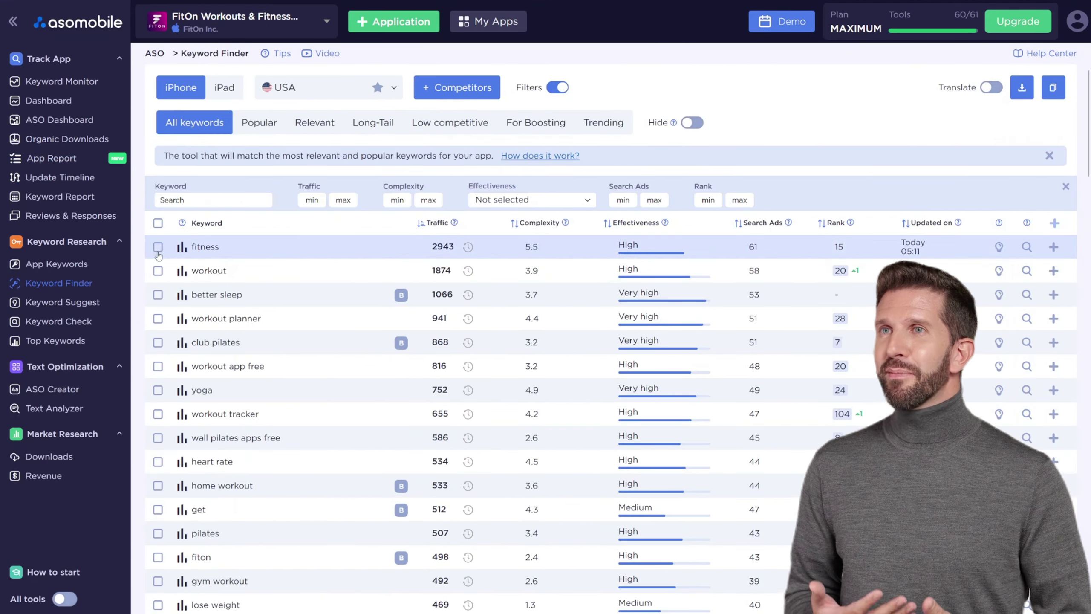
{"action": "left_click", "coordinate": [158, 270]}
{"action": "left_click", "coordinate": [158, 294]}
{"action": "left_click", "coordinate": [158, 318]}
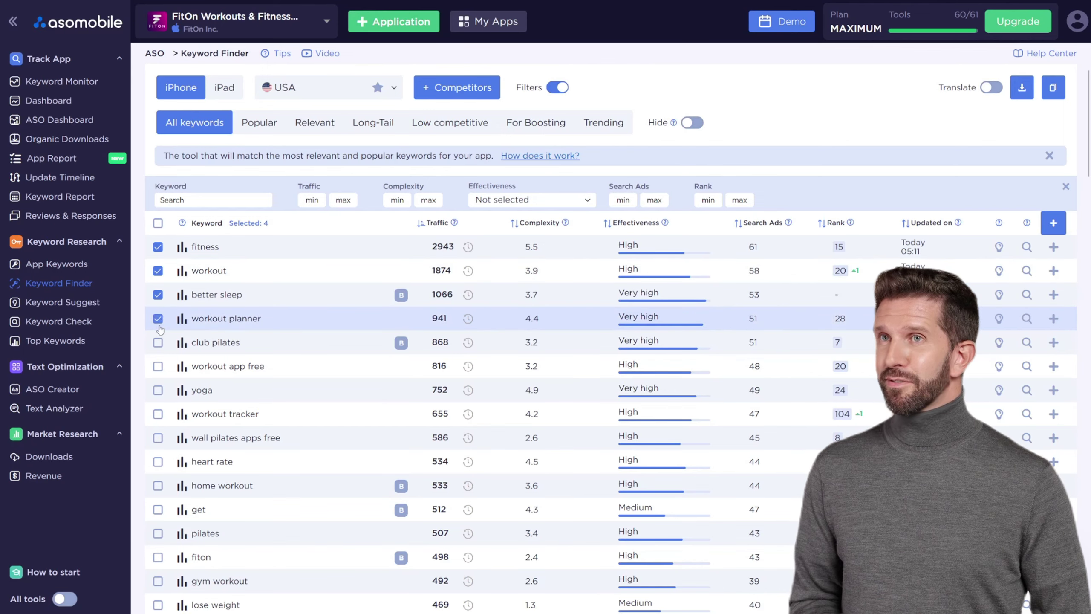
{"action": "left_click", "coordinate": [158, 342]}
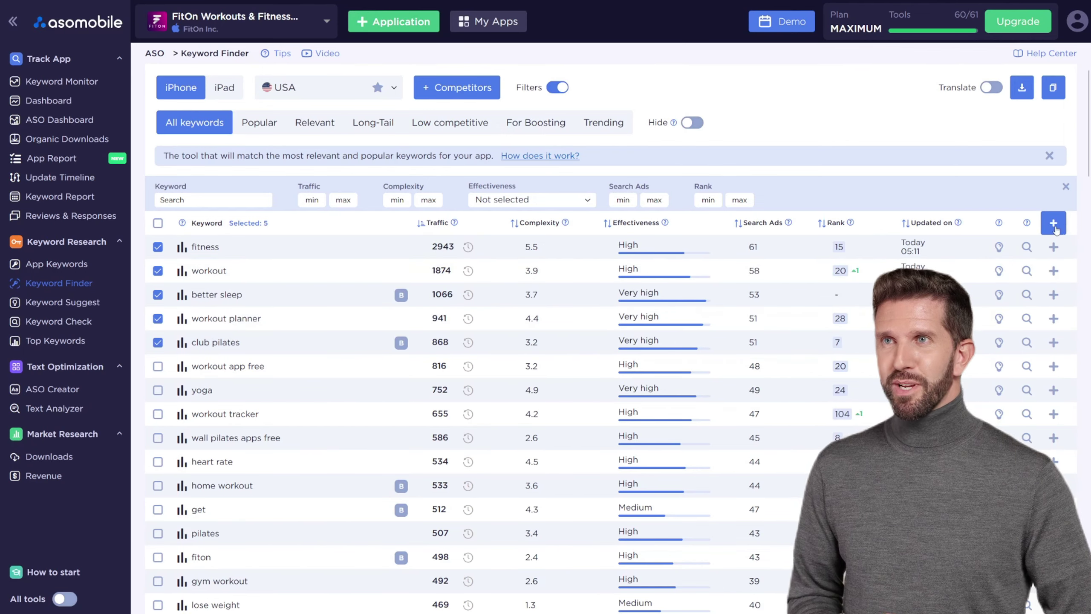
{"action": "left_click", "coordinate": [1053, 222]}
{"action": "left_click", "coordinate": [595, 351]}
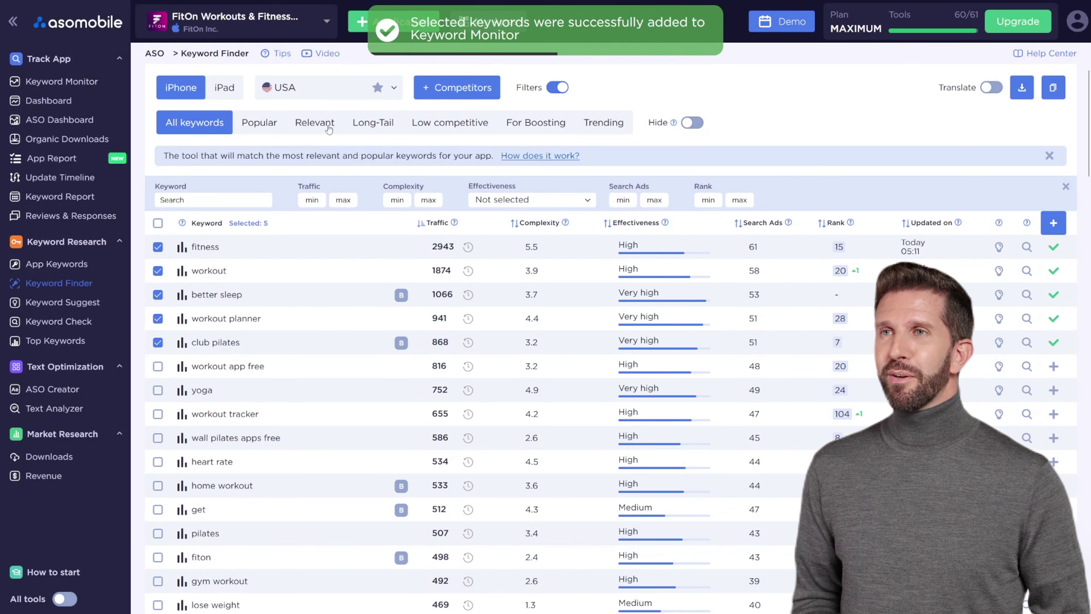
Show Relevant keywords with already tracked ones hidden, and add workout app free, yoga, workout tracker, wall pilates apps free and heart rate to Keyword Monitor.
{"action": "left_click", "coordinate": [315, 122]}
{"action": "left_click", "coordinate": [692, 124]}
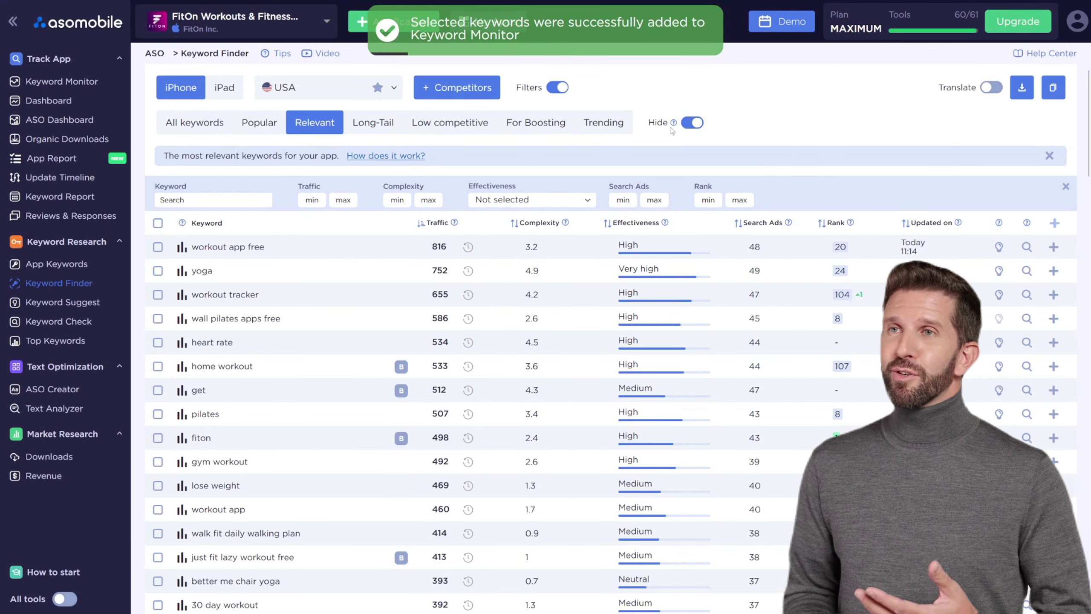
{"action": "left_click", "coordinate": [158, 247]}
{"action": "left_click", "coordinate": [158, 271]}
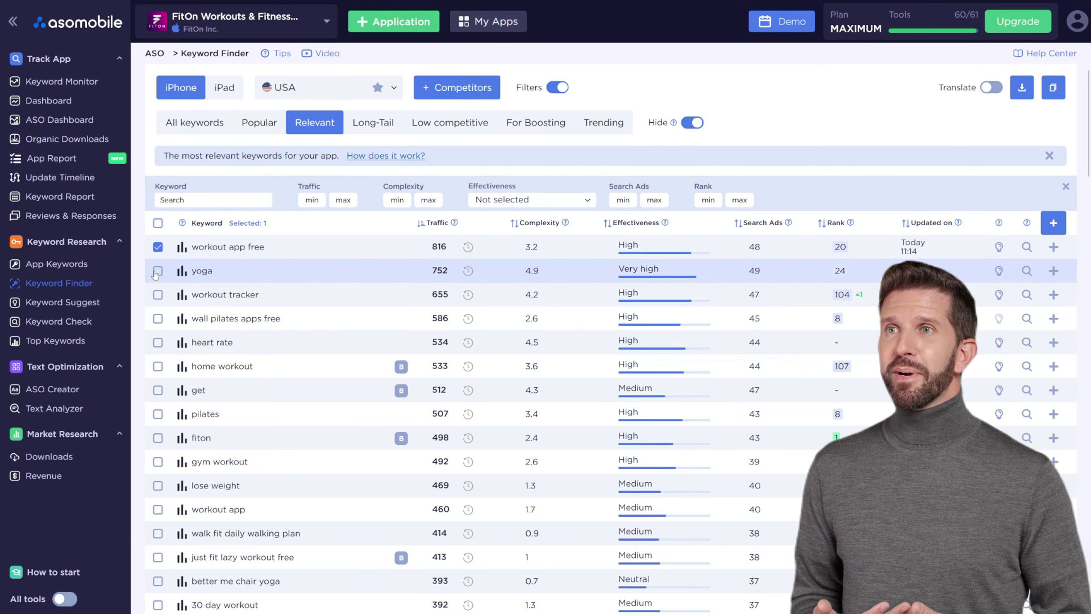
{"action": "left_click", "coordinate": [158, 295]}
{"action": "left_click", "coordinate": [157, 318]}
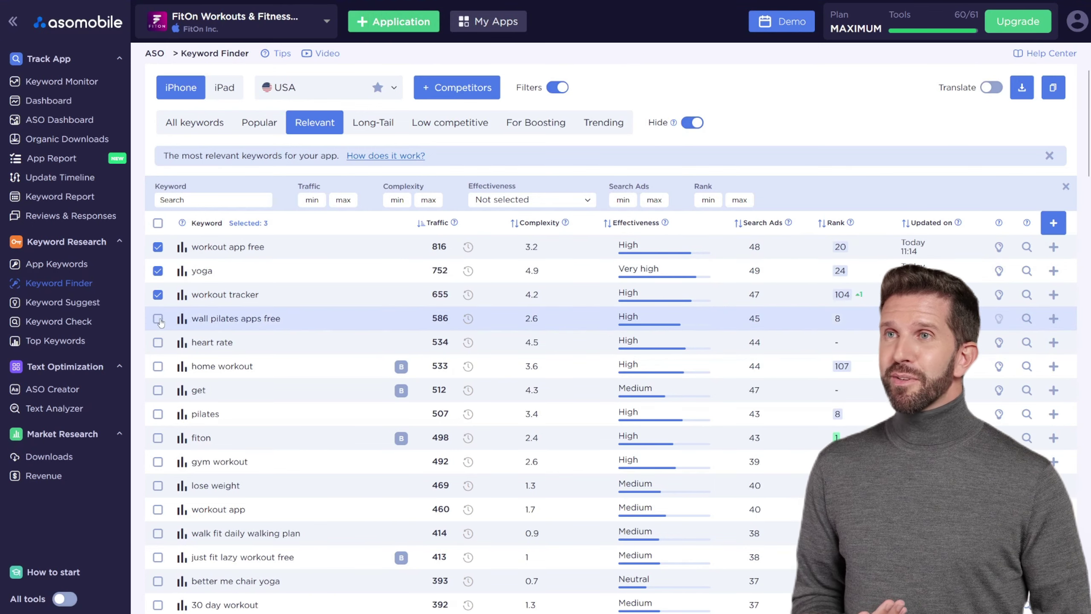
{"action": "left_click", "coordinate": [158, 342]}
{"action": "left_click", "coordinate": [1053, 222]}
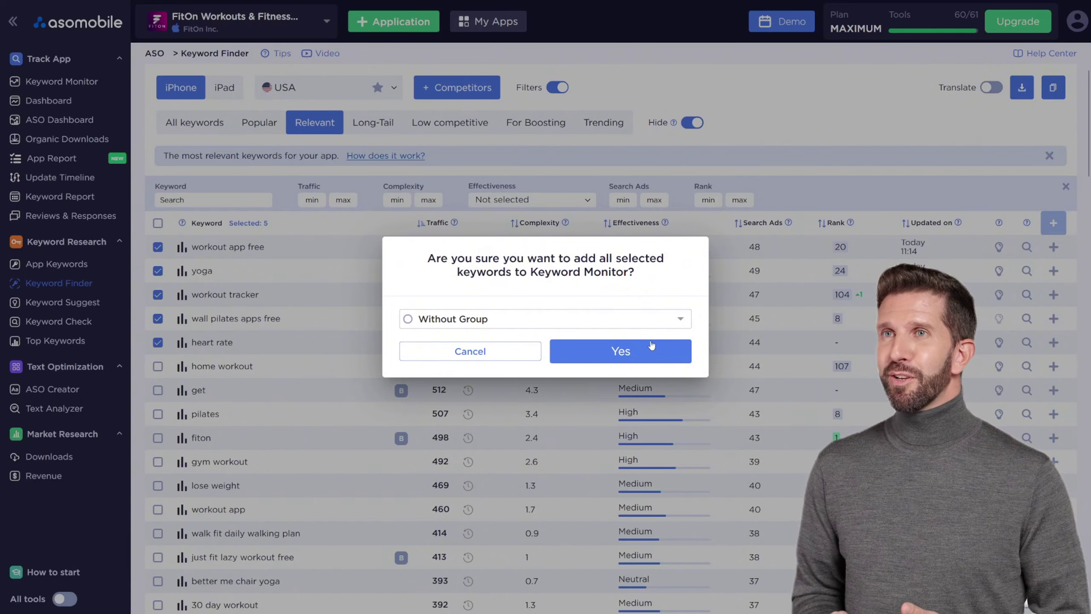
{"action": "left_click", "coordinate": [620, 351]}
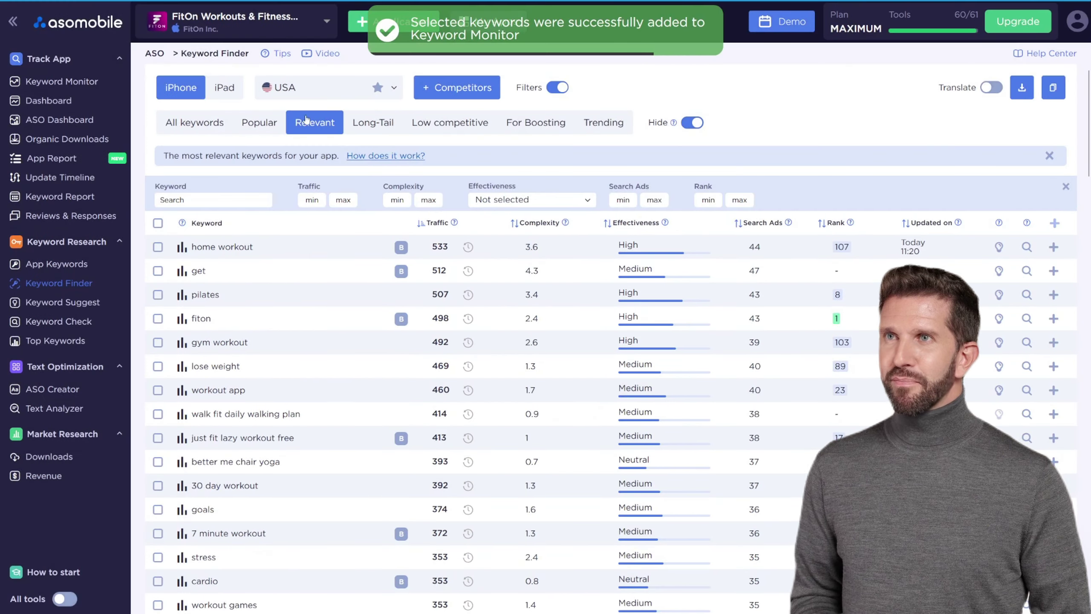
Add the Popular keywords abs workout, health and fitness, planet fitness workouts, strength training and home workout no equipment to Keyword Monitor.
{"action": "left_click", "coordinate": [259, 122]}
{"action": "left_click", "coordinate": [157, 247]}
{"action": "left_click", "coordinate": [158, 270]}
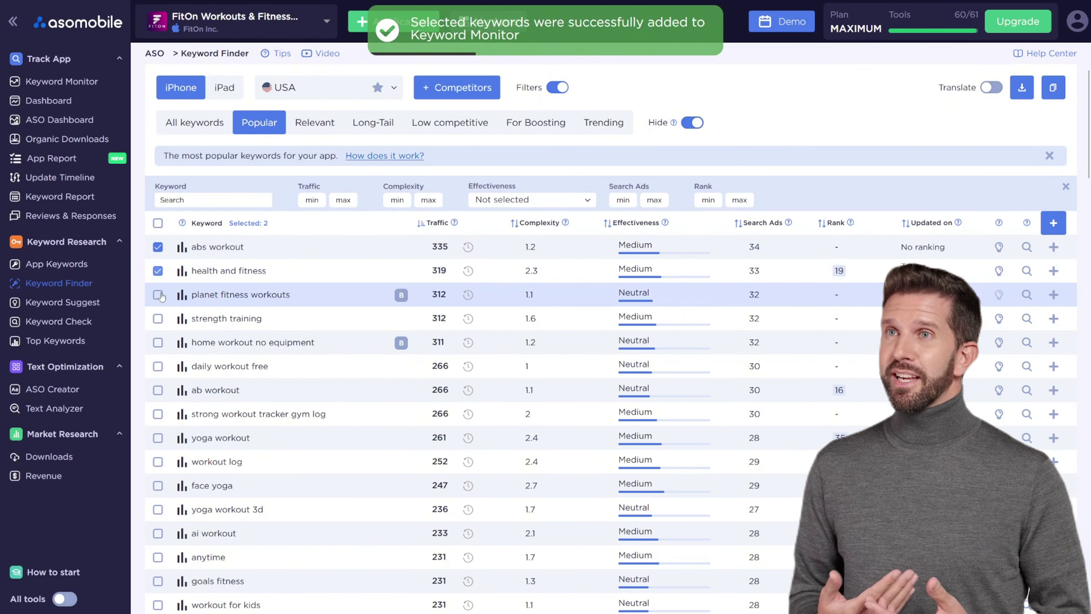
{"action": "left_click", "coordinate": [158, 295]}
{"action": "left_click", "coordinate": [157, 319]}
{"action": "left_click", "coordinate": [158, 343]}
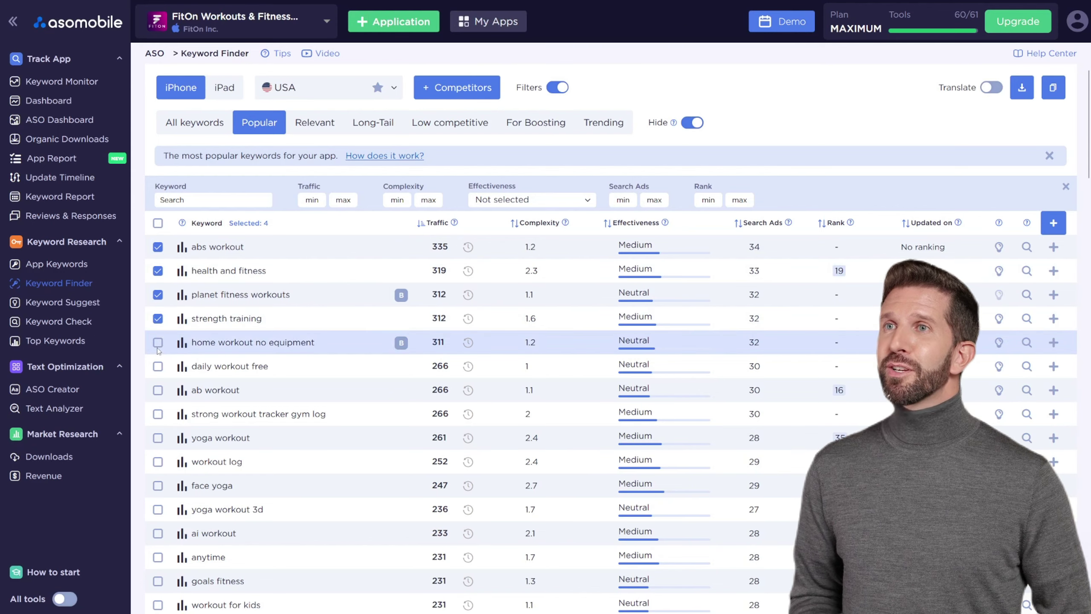
{"action": "left_click", "coordinate": [1053, 223]}
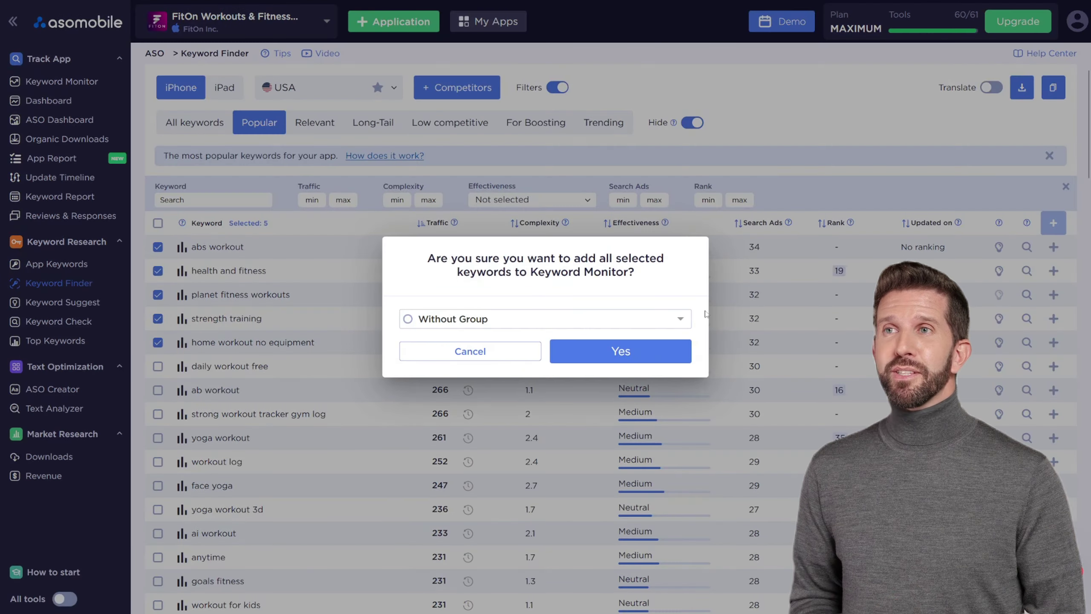
{"action": "left_click", "coordinate": [617, 348]}
Add the first five Long-Tail keywords, from "chair yoga free seniors" through "better me chair yoga", to Keyword Monitor.
{"action": "left_click", "coordinate": [381, 124]}
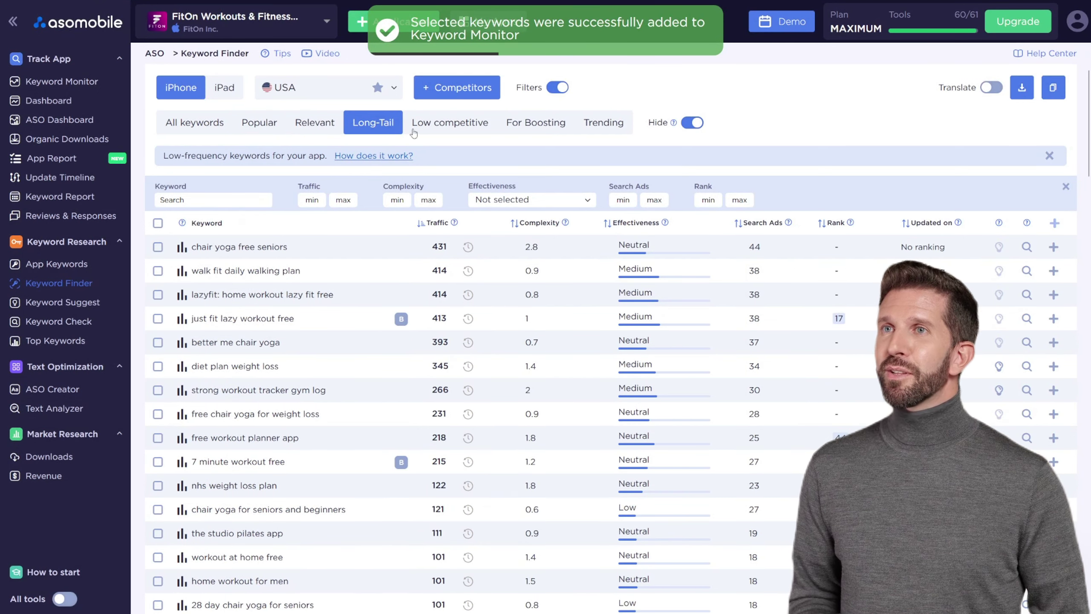
{"action": "left_click", "coordinate": [159, 247]}
{"action": "left_click", "coordinate": [158, 270]}
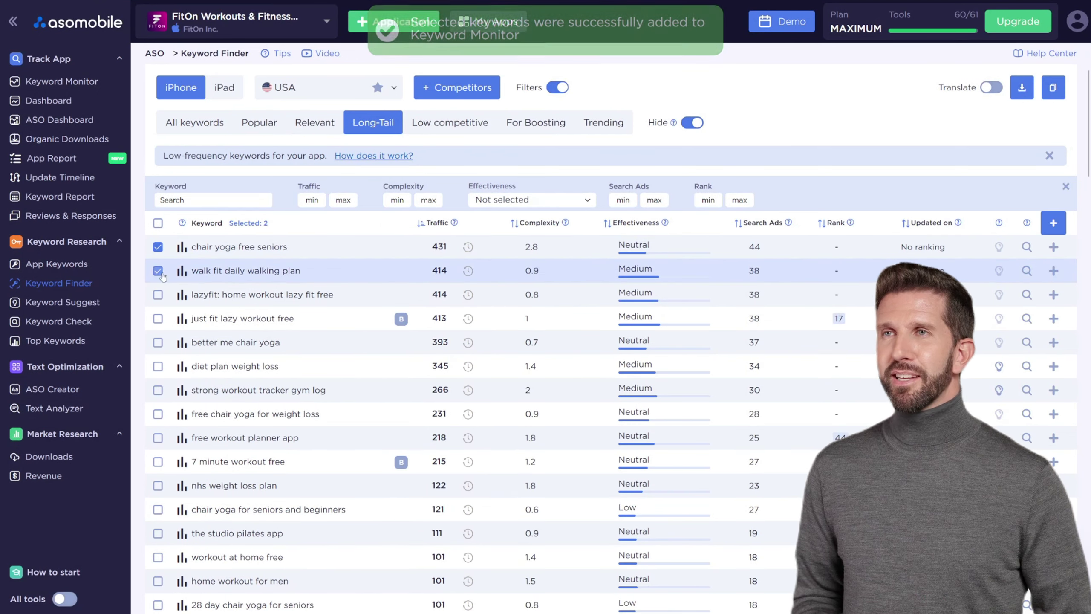
{"action": "left_click", "coordinate": [158, 295]}
{"action": "left_click", "coordinate": [158, 318]}
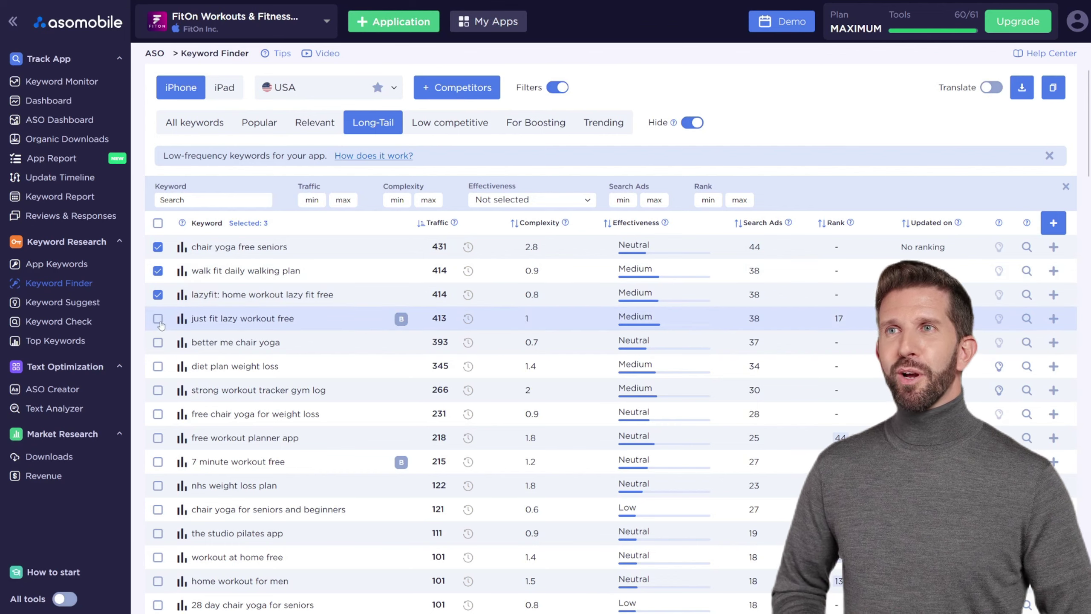
{"action": "left_click", "coordinate": [158, 343]}
{"action": "left_click", "coordinate": [1053, 225]}
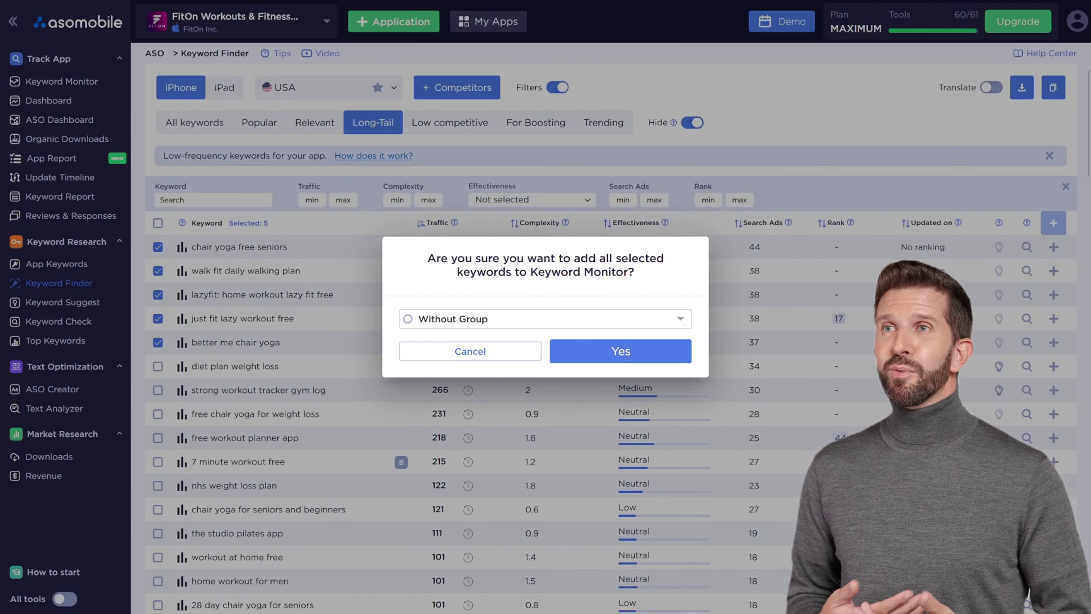
{"action": "left_click", "coordinate": [620, 351]}
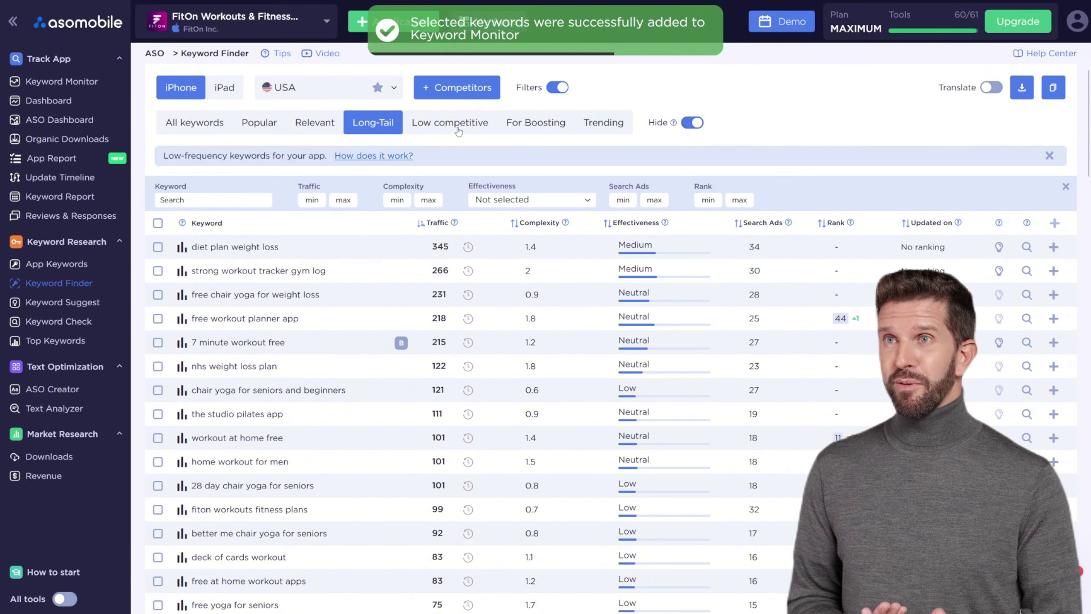
Add the Low competitive keywords 30 day workout, 7 minute workout, cardio, daily workout free and ab workout to Keyword Monitor.
{"action": "left_click", "coordinate": [458, 131]}
{"action": "left_click", "coordinate": [159, 247]}
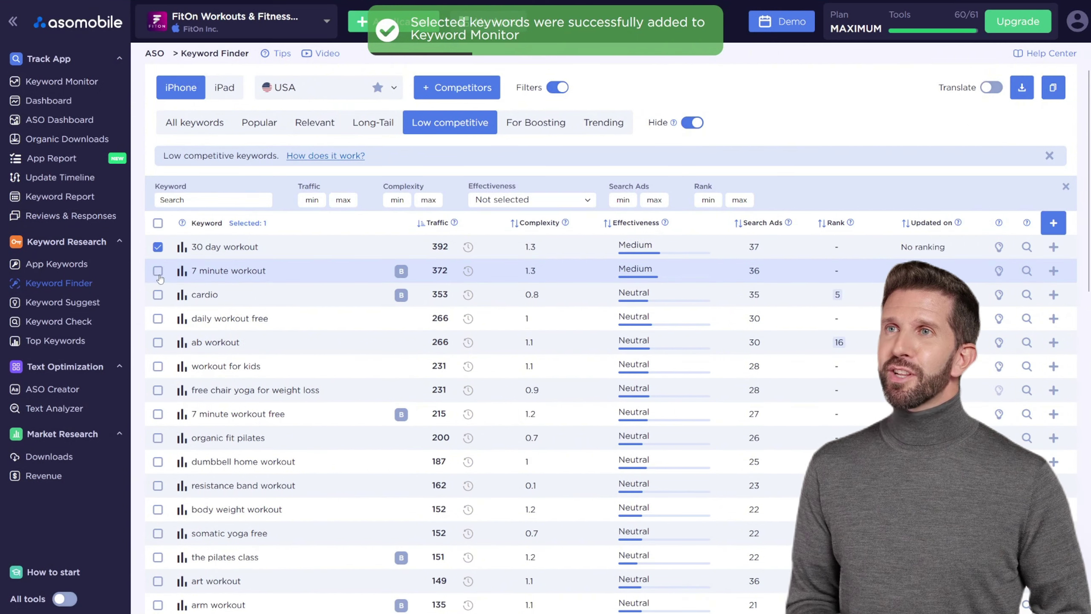
{"action": "left_click", "coordinate": [158, 294]}
{"action": "left_click", "coordinate": [159, 319]}
{"action": "left_click", "coordinate": [158, 342]}
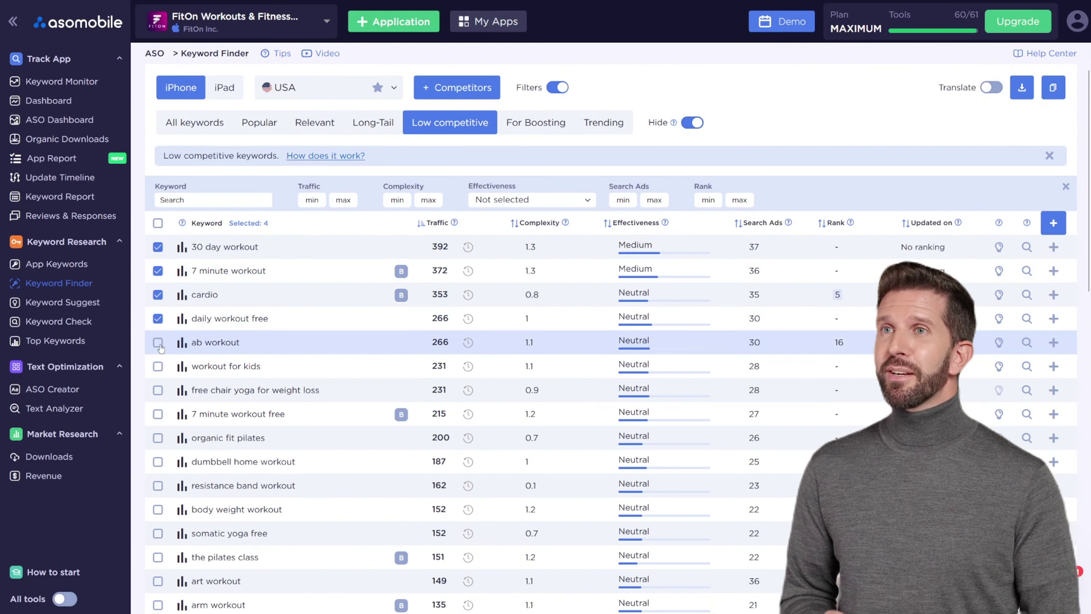
{"action": "left_click", "coordinate": [1054, 223]}
{"action": "left_click", "coordinate": [636, 355]}
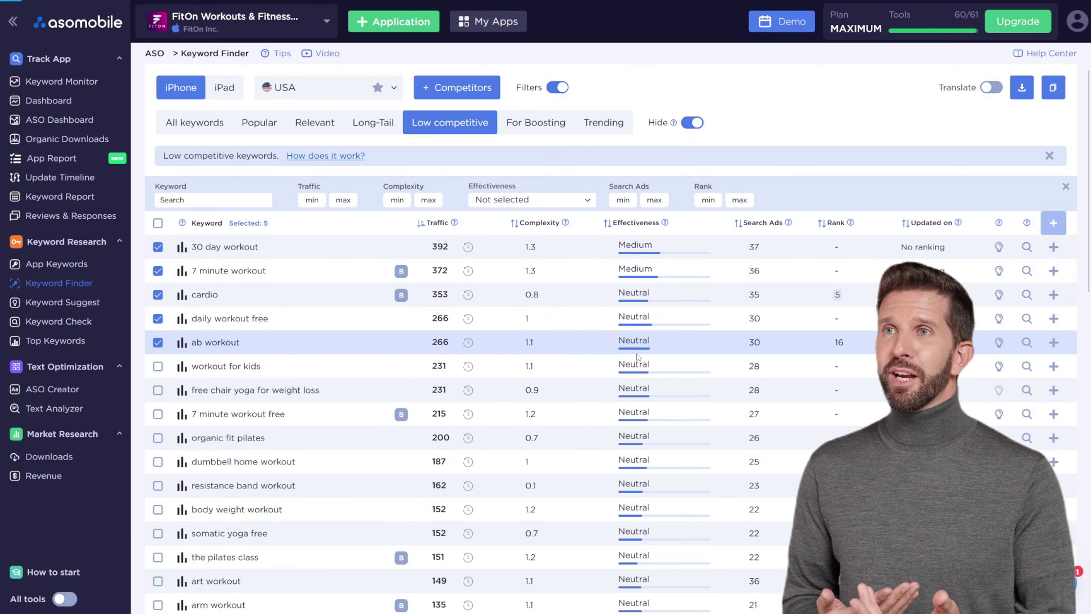
Add the For Boosting keywords home workout, pilates, gym workout and lose weight to Keyword Monitor, and set the minimum traffic filter to 50.
{"action": "left_click", "coordinate": [535, 122]}
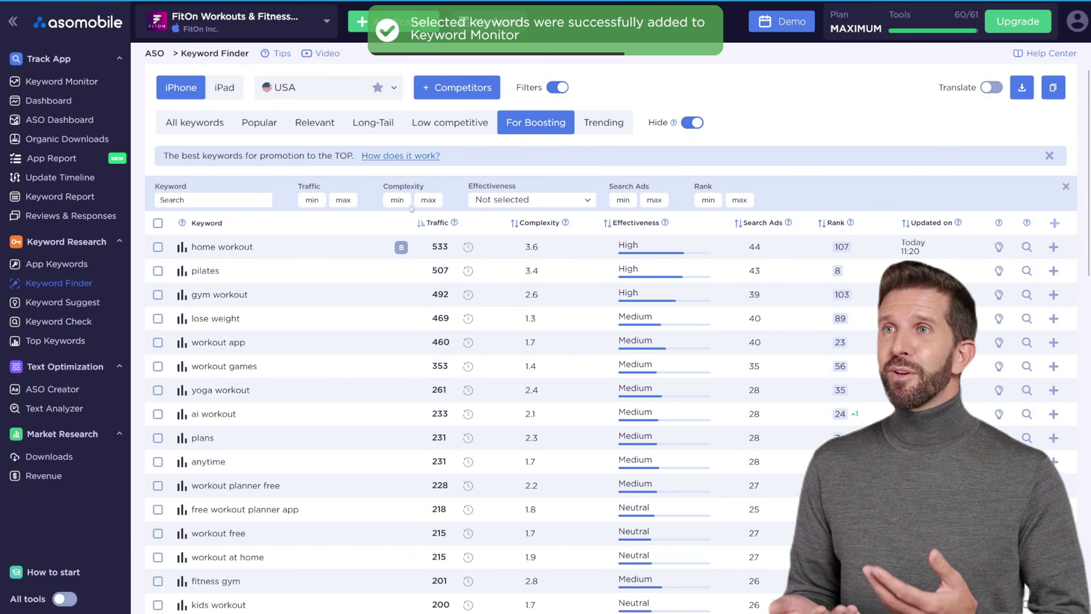
{"action": "left_click", "coordinate": [158, 247]}
{"action": "left_click", "coordinate": [158, 270]}
{"action": "left_click", "coordinate": [158, 295]}
{"action": "left_click", "coordinate": [158, 318]}
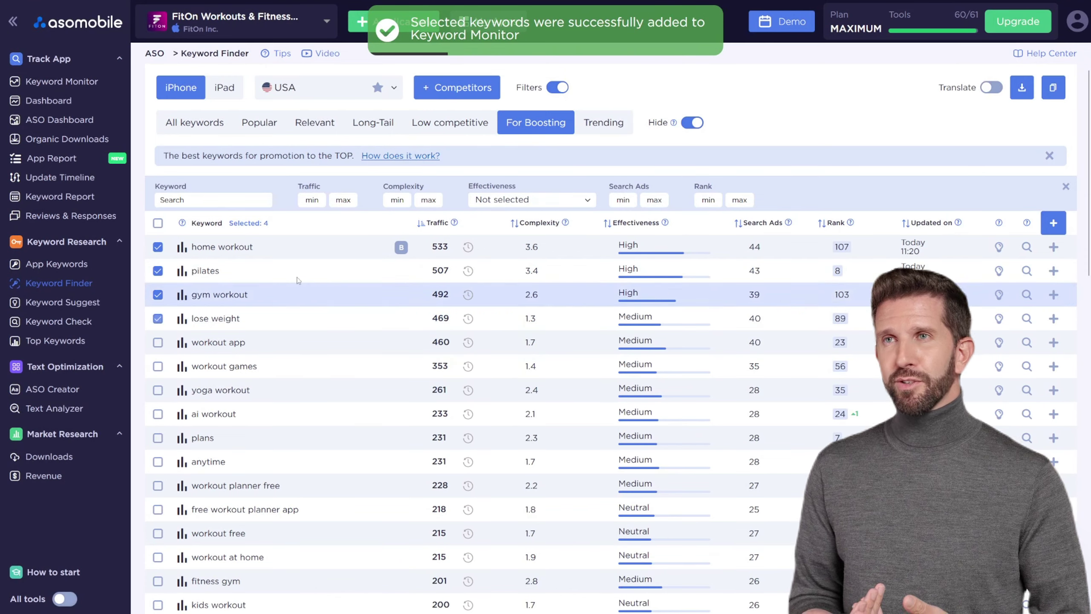
{"action": "left_click", "coordinate": [1053, 222]}
{"action": "left_click", "coordinate": [636, 354]}
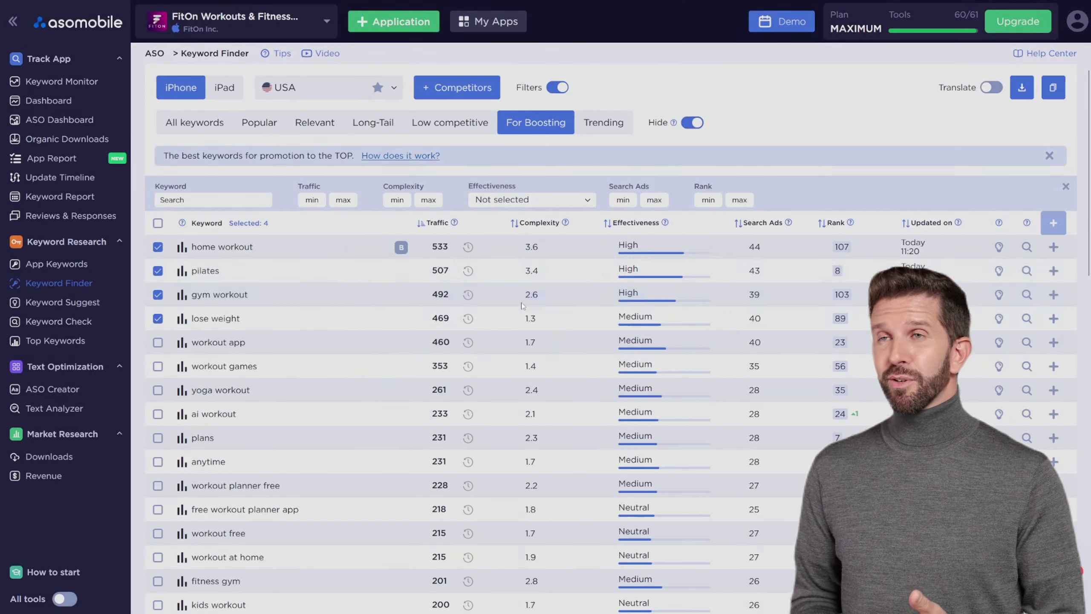
{"action": "left_click", "coordinate": [318, 201]}
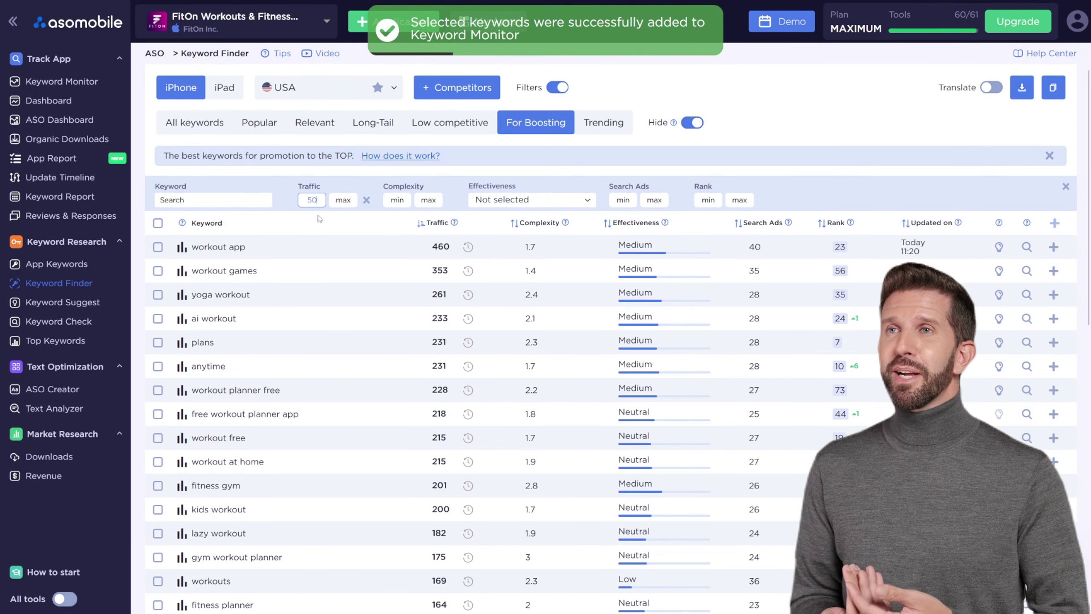
Open App Keywords for the app and sort its indexed keywords by highest traffic, looking through the list.
{"action": "left_click", "coordinate": [83, 270]}
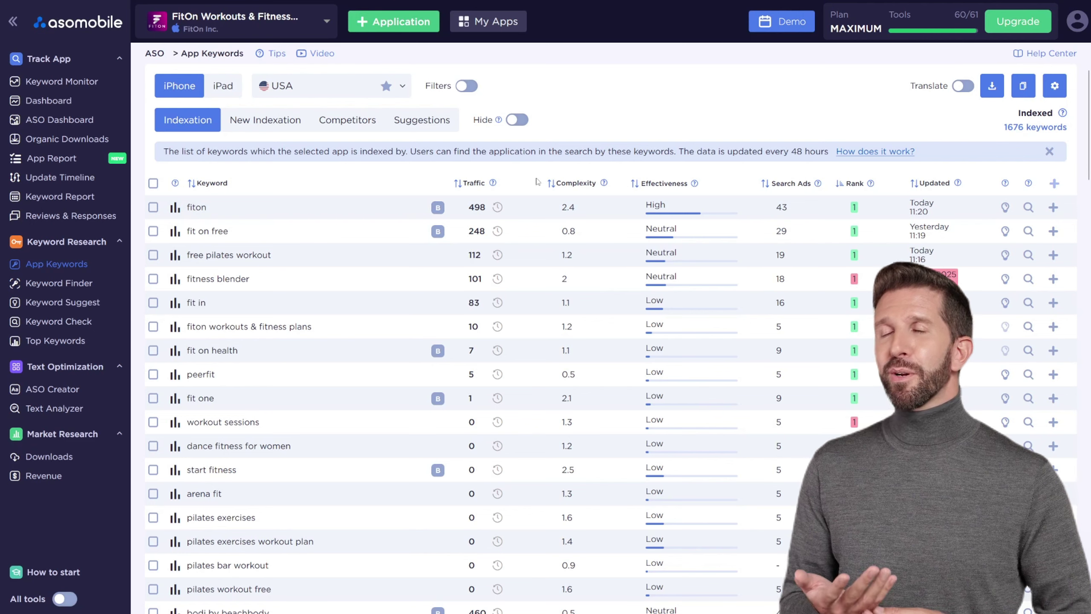
{"action": "left_click", "coordinate": [459, 183]}
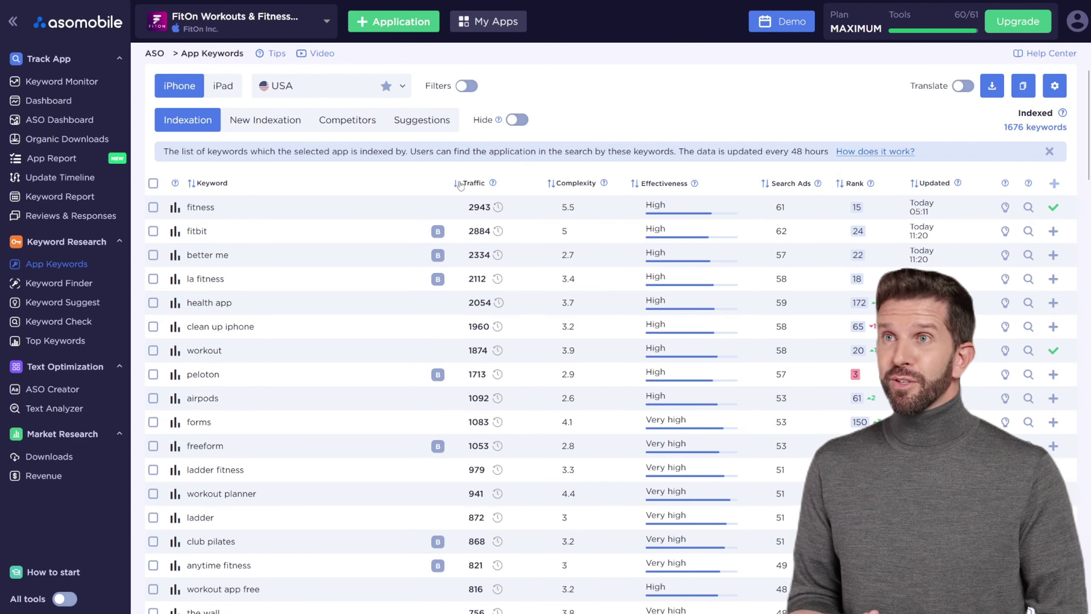
{"action": "scroll", "coordinate": [459, 185], "scroll_direction": "down", "scroll_amount": 3}
{"action": "scroll", "coordinate": [460, 185], "scroll_direction": "up", "scroll_amount": 3}
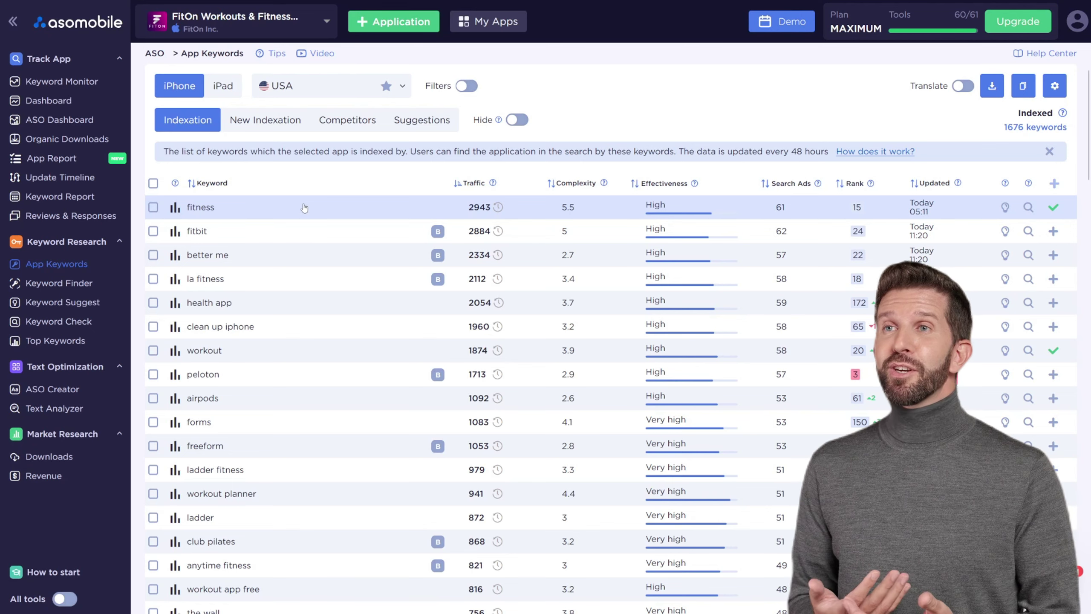
{"action": "scroll", "coordinate": [304, 208], "scroll_direction": "down", "scroll_amount": 5}
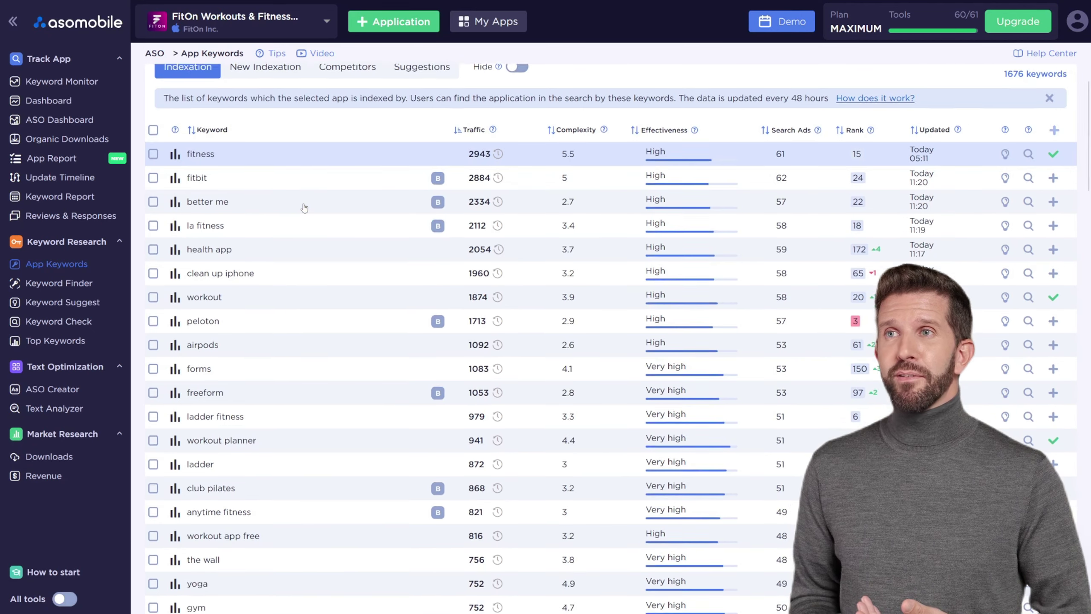
{"action": "scroll", "coordinate": [304, 208], "scroll_direction": "up", "scroll_amount": 5}
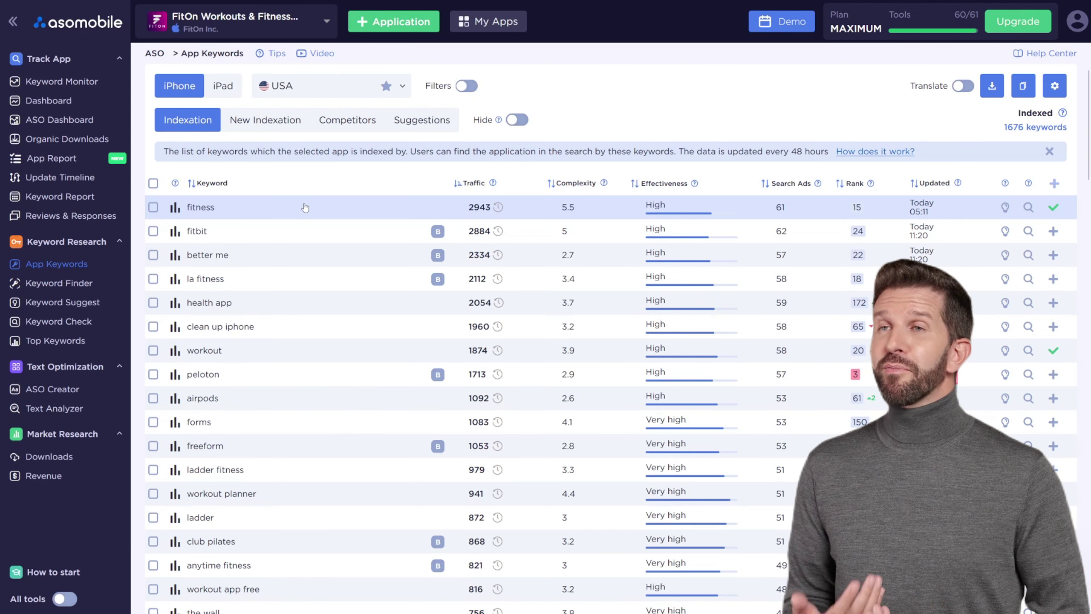
From the top apps for "health app", add MyFitnessPal, StepsApp Pedometer, HealthView, Heartify, MyChart, Habit Tracker, Lose It! and Welltory to the competitors list.
{"action": "left_click", "coordinate": [175, 303]}
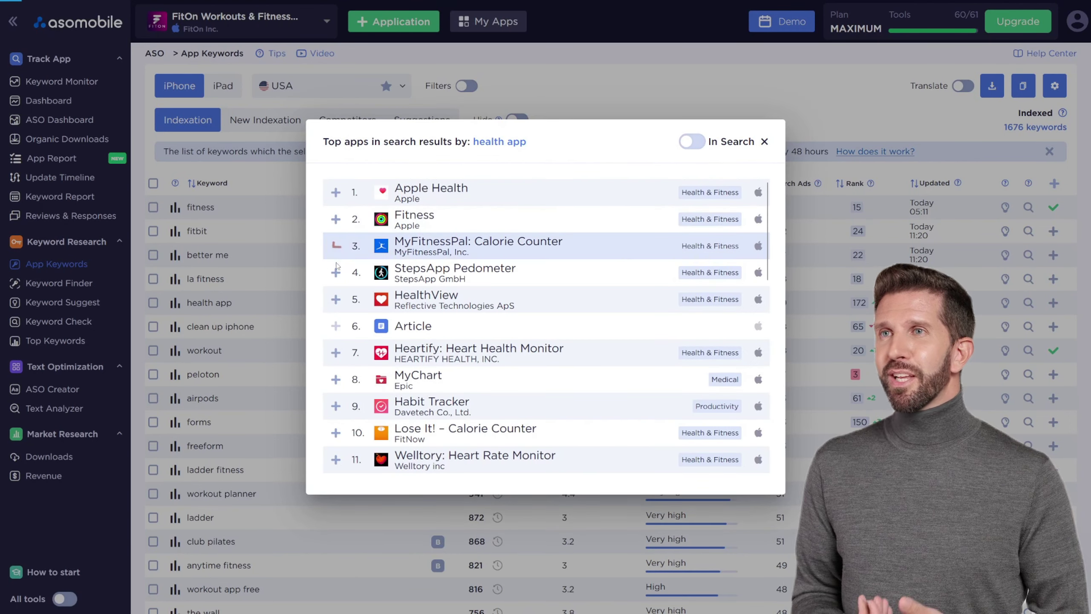
{"action": "left_click", "coordinate": [336, 272]}
{"action": "left_click", "coordinate": [336, 299]}
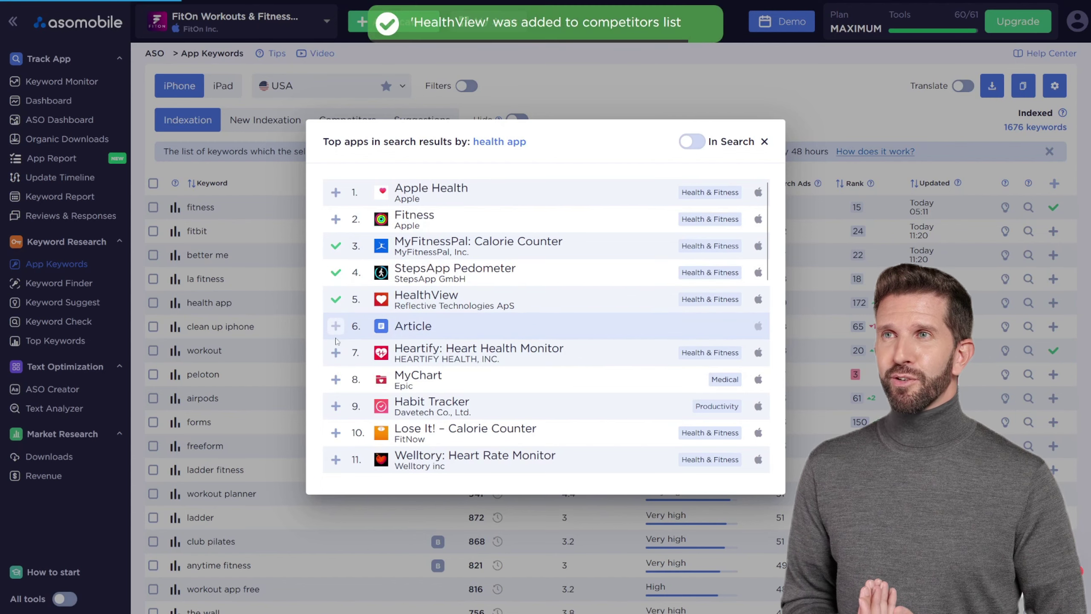
{"action": "left_click", "coordinate": [336, 352]}
{"action": "left_click", "coordinate": [336, 379]}
{"action": "left_click", "coordinate": [336, 406]}
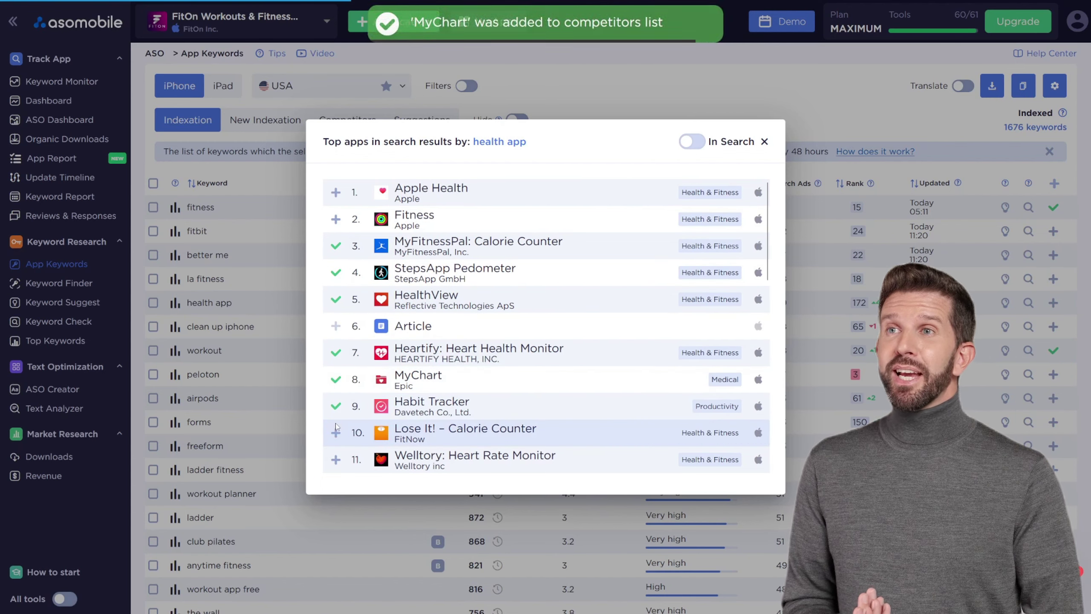
{"action": "left_click", "coordinate": [336, 433]}
{"action": "left_click", "coordinate": [336, 459]}
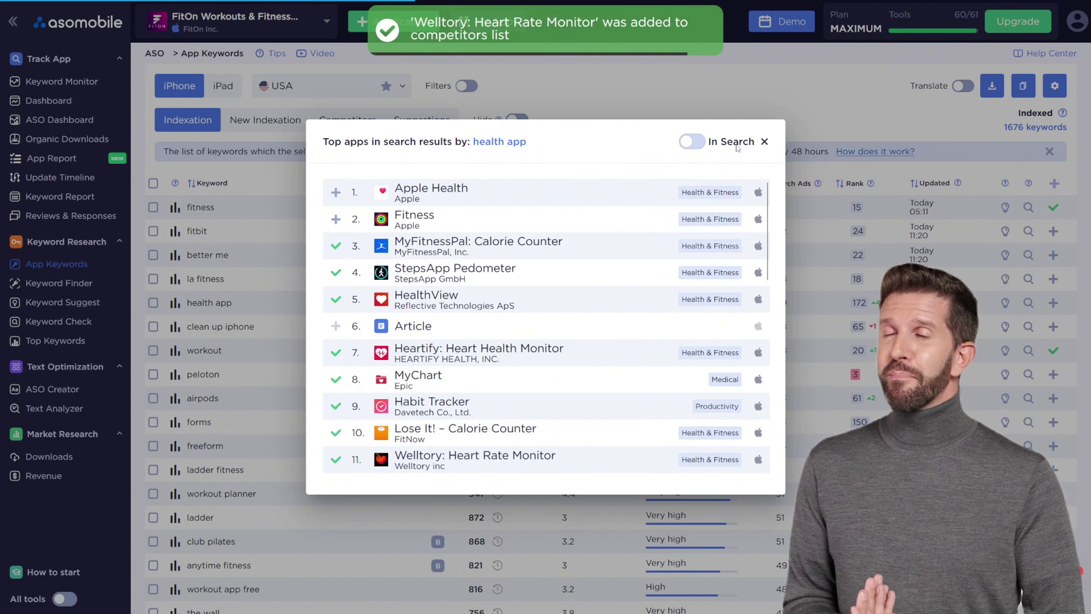
{"action": "left_click", "coordinate": [765, 142]}
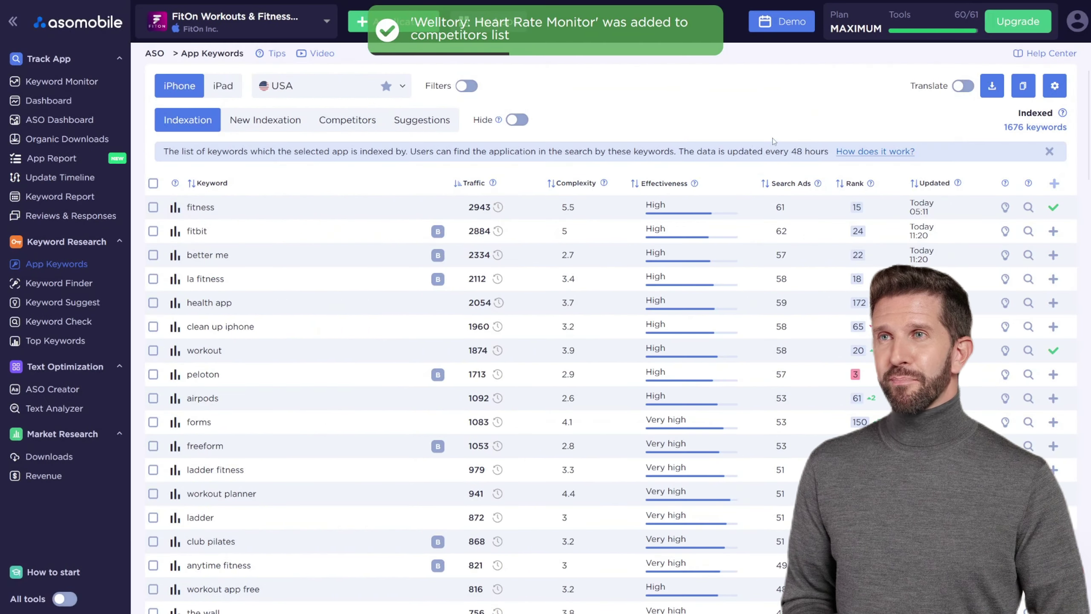
Show the keywords competitors rank for and look through the app's added and suggested competitors.
{"action": "left_click", "coordinate": [367, 129]}
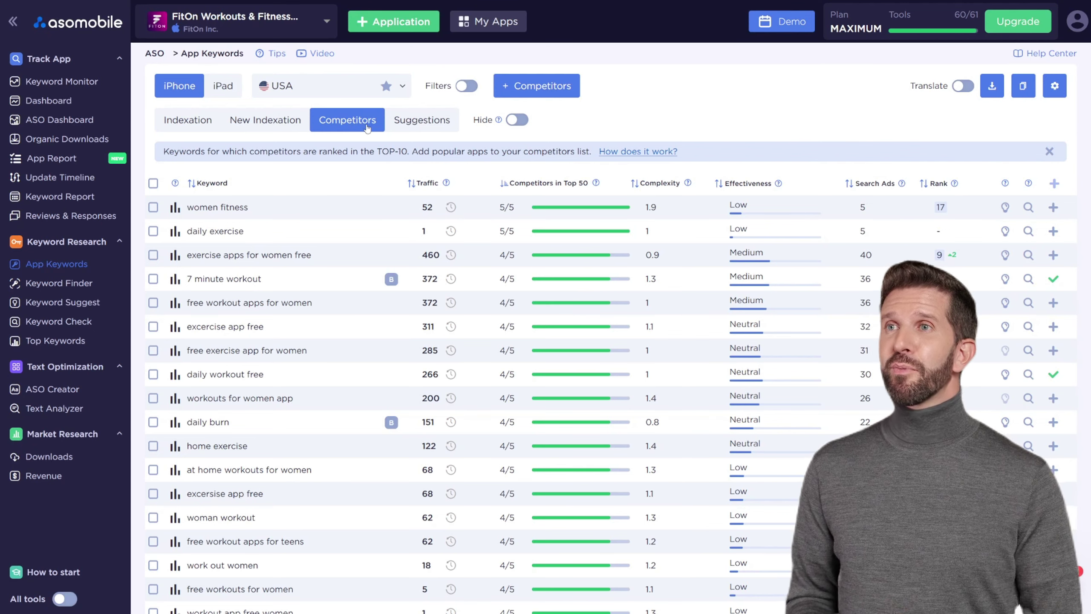
{"action": "left_click", "coordinate": [541, 88]}
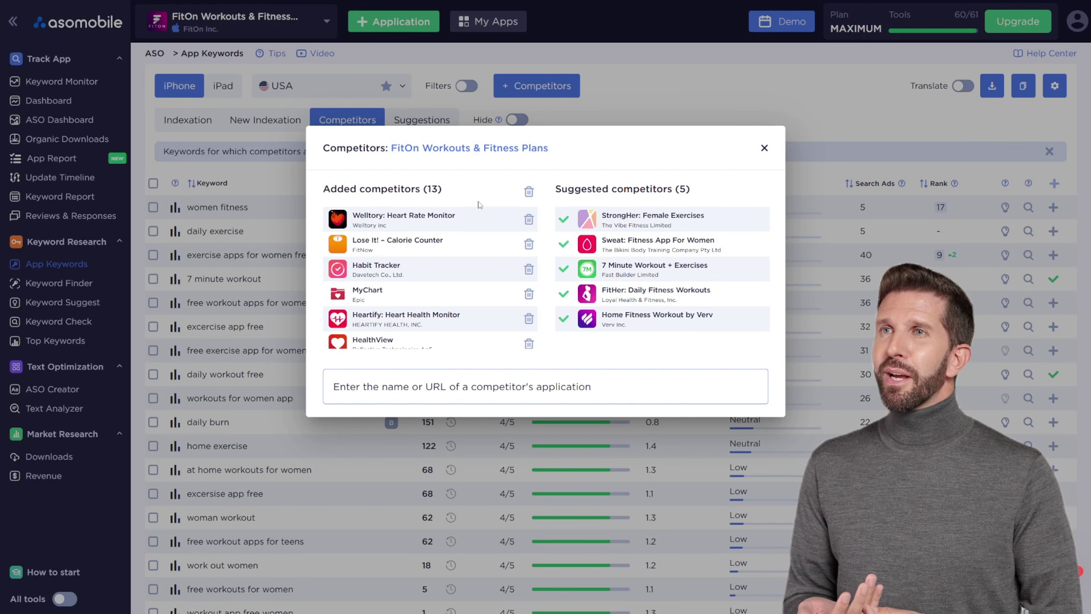
{"action": "scroll", "coordinate": [501, 224], "scroll_direction": "down", "scroll_amount": 5}
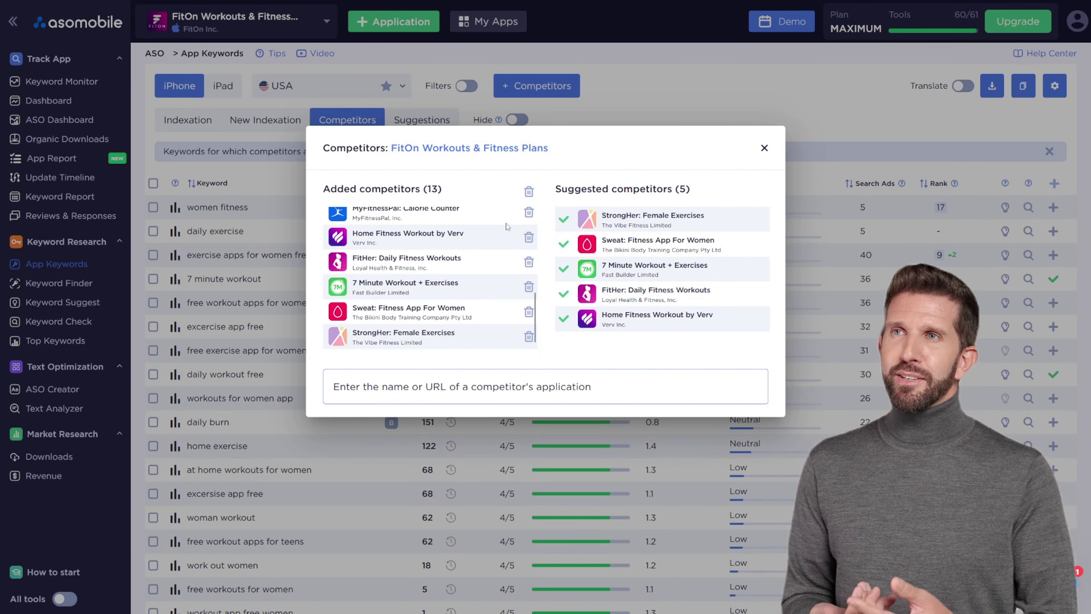
{"action": "scroll", "coordinate": [486, 256], "scroll_direction": "up", "scroll_amount": 5}
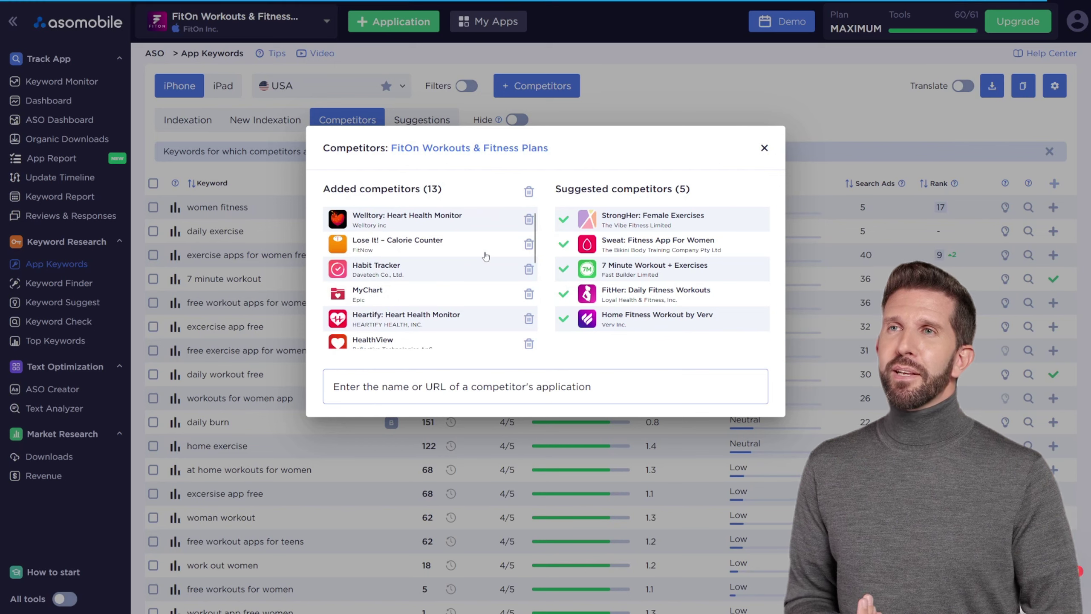
{"action": "scroll", "coordinate": [488, 279], "scroll_direction": "down", "scroll_amount": 1}
{"action": "scroll", "coordinate": [488, 283], "scroll_direction": "down", "scroll_amount": 5}
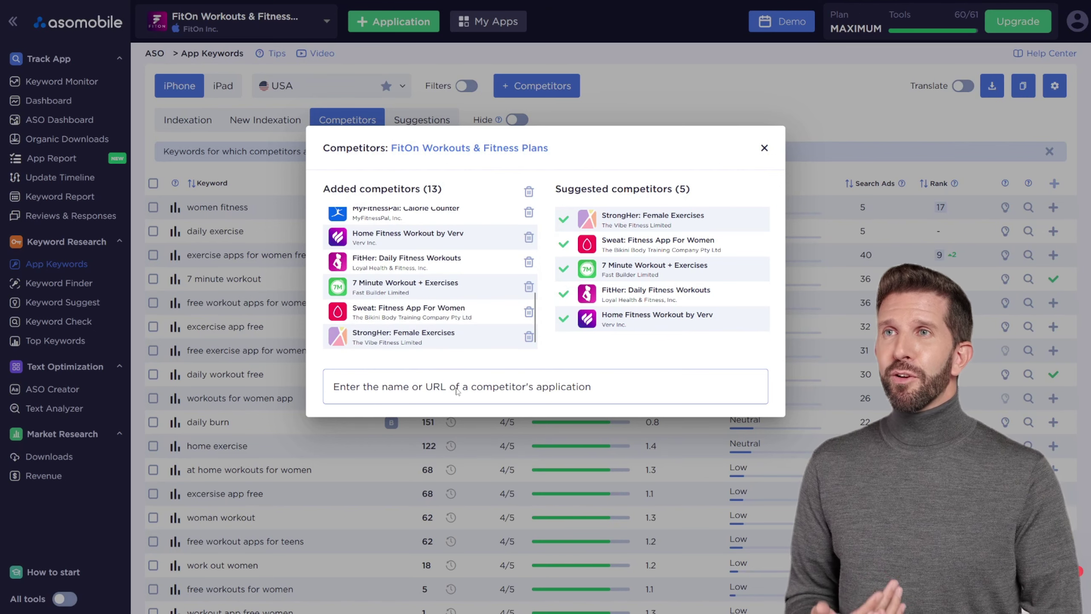
Search for further competitor apps with "fit" and close the competitors list without adding any.
{"action": "left_click", "coordinate": [457, 390]}
{"action": "type", "text": "fit"}
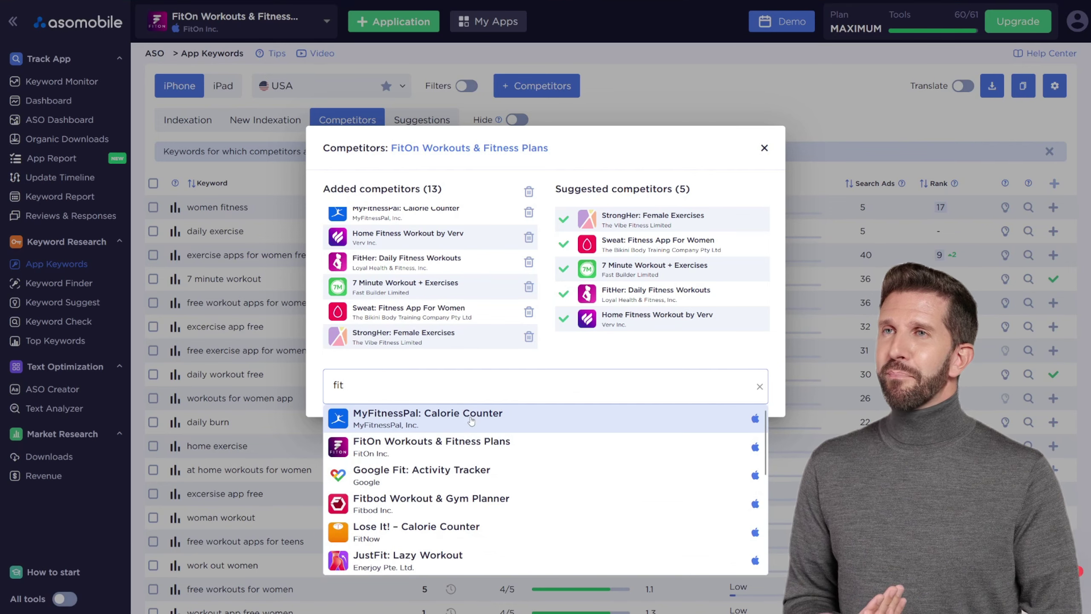
{"action": "left_click", "coordinate": [763, 148]}
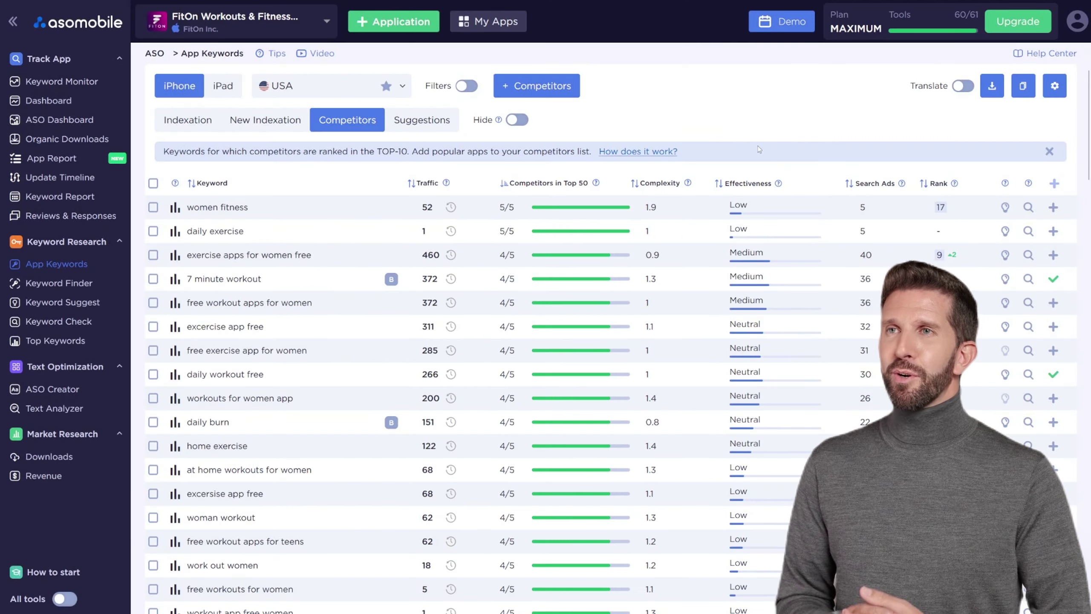
Add the competitor keywords women fitness, daily exercise, exercise apps for women free, 7 minute workout and free workout apps for women to Keyword Monitor.
{"action": "scroll", "coordinate": [582, 251], "scroll_direction": "down", "scroll_amount": 3}
{"action": "scroll", "coordinate": [582, 251], "scroll_direction": "down", "scroll_amount": 8}
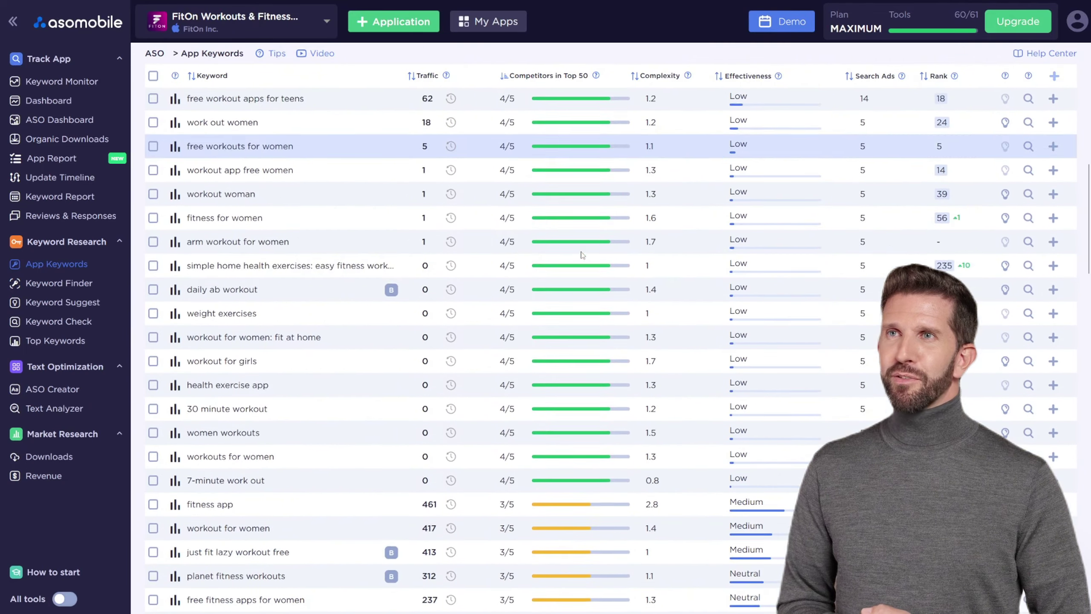
{"action": "scroll", "coordinate": [581, 254], "scroll_direction": "up", "scroll_amount": 10}
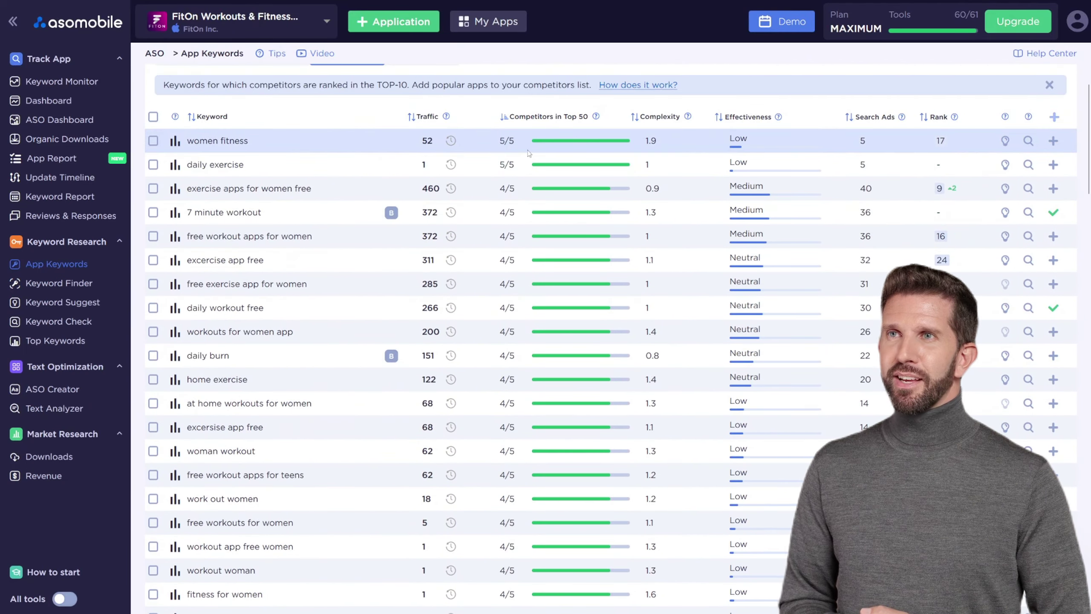
{"action": "left_click", "coordinate": [153, 141]}
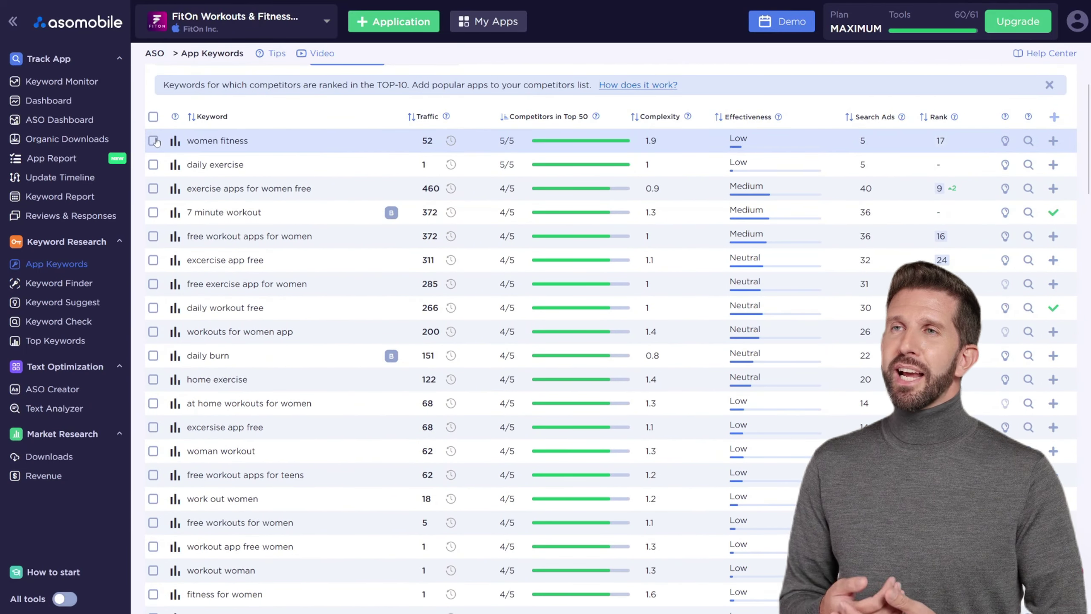
{"action": "left_click", "coordinate": [153, 164]}
{"action": "left_click", "coordinate": [154, 189]}
{"action": "left_click", "coordinate": [153, 212]}
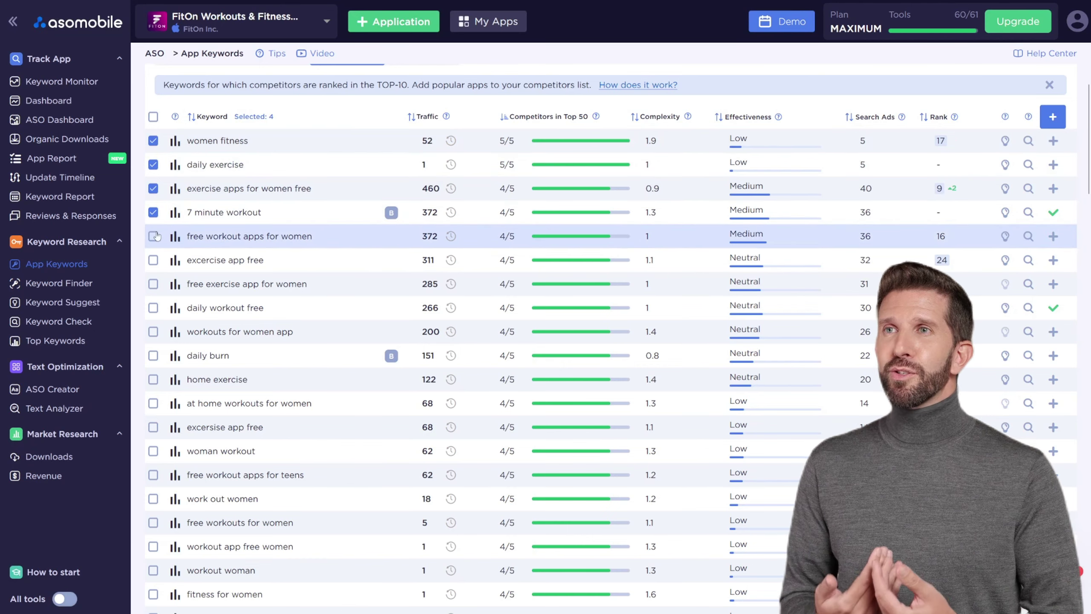
{"action": "left_click", "coordinate": [153, 236]}
{"action": "left_click", "coordinate": [1053, 117]}
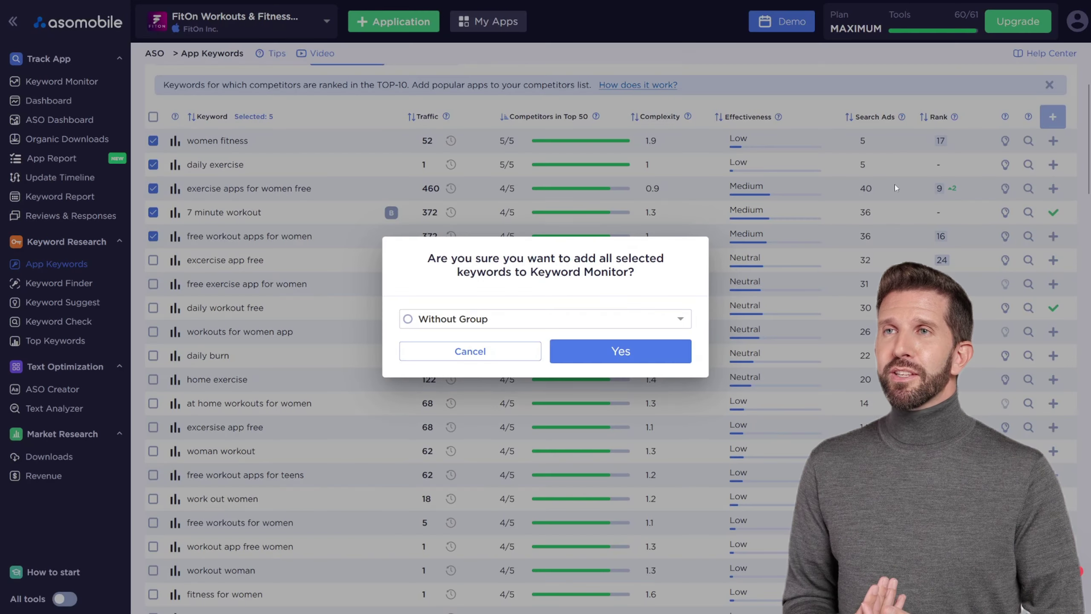
{"action": "left_click", "coordinate": [620, 349]}
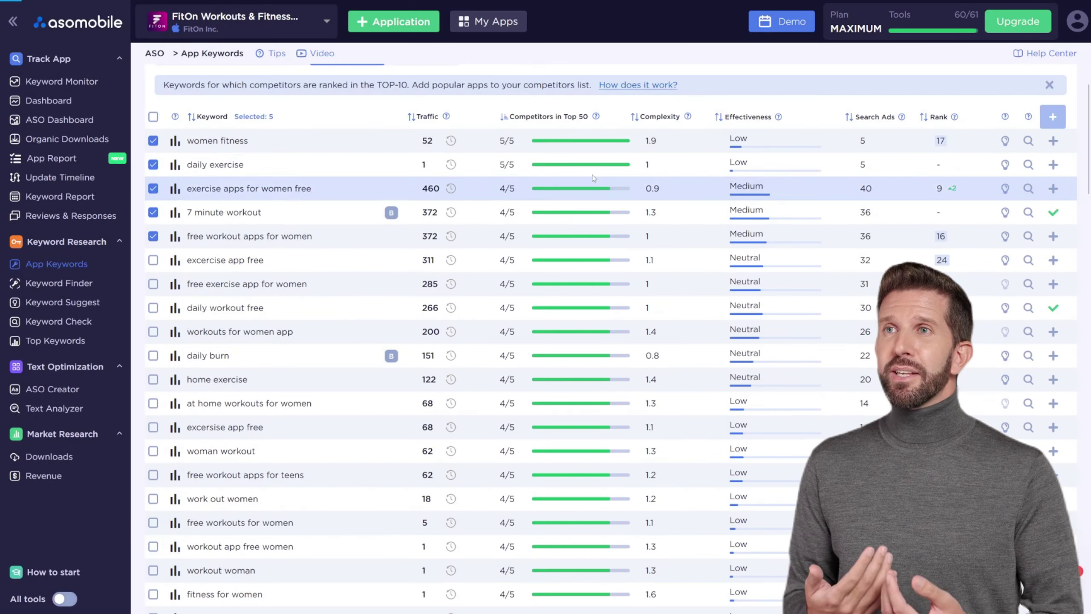
Sort the competitor keywords by fewest competitors in the top 50 and add walkfit and apple health app free to Keyword Monitor.
{"action": "left_click", "coordinate": [505, 121]}
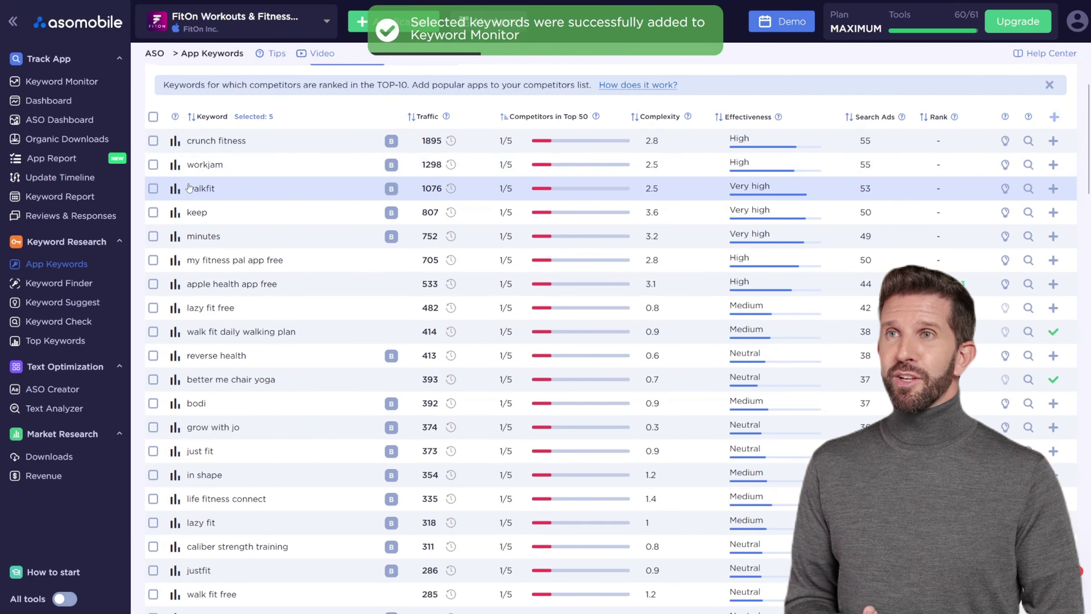
{"action": "left_click", "coordinate": [154, 189]}
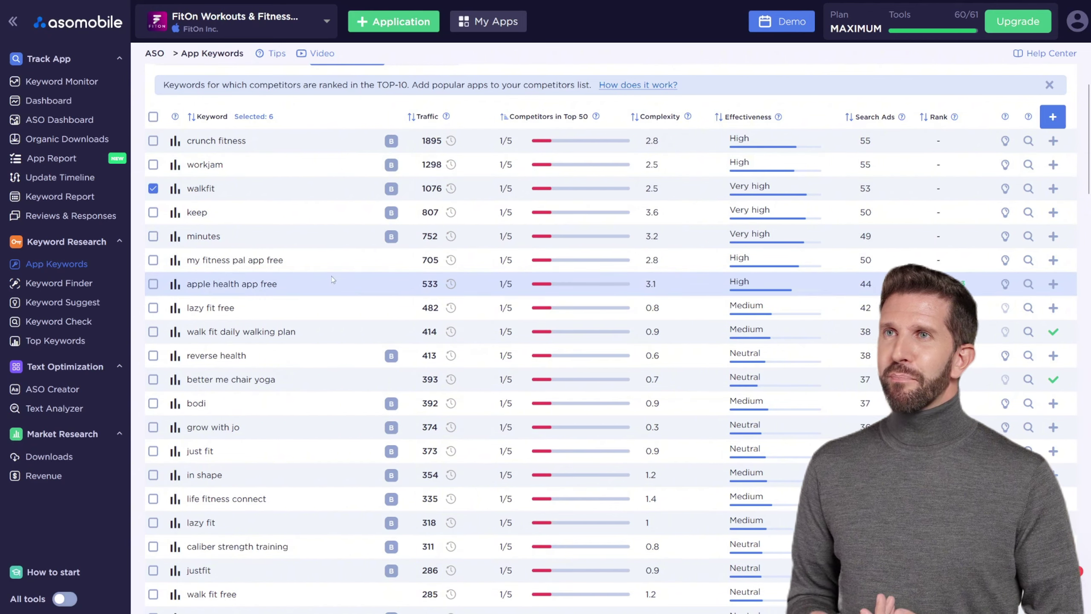
{"action": "left_click", "coordinate": [153, 284]}
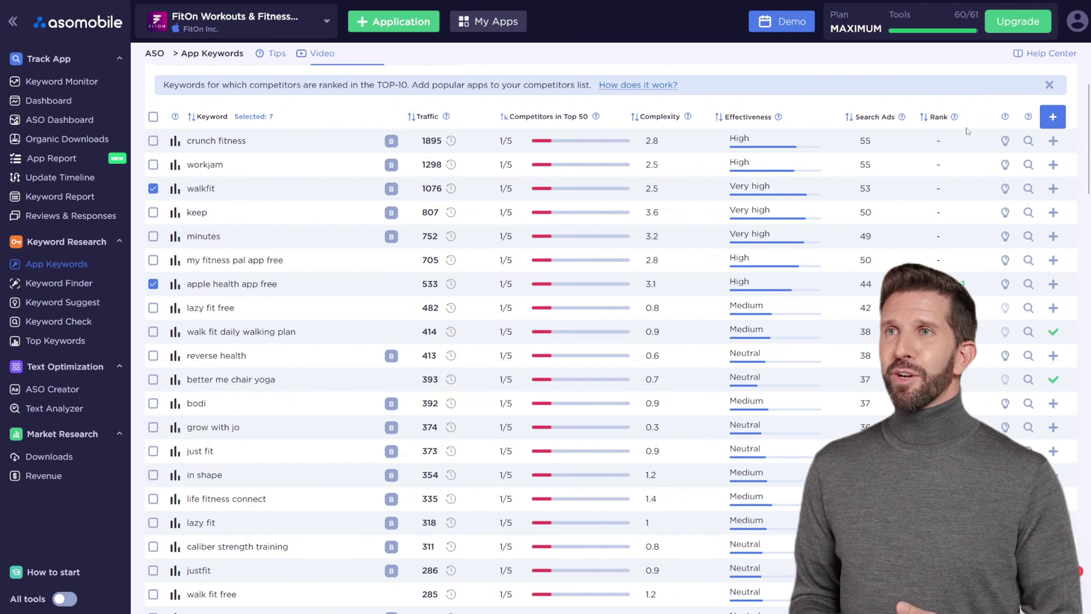
{"action": "left_click", "coordinate": [1053, 119]}
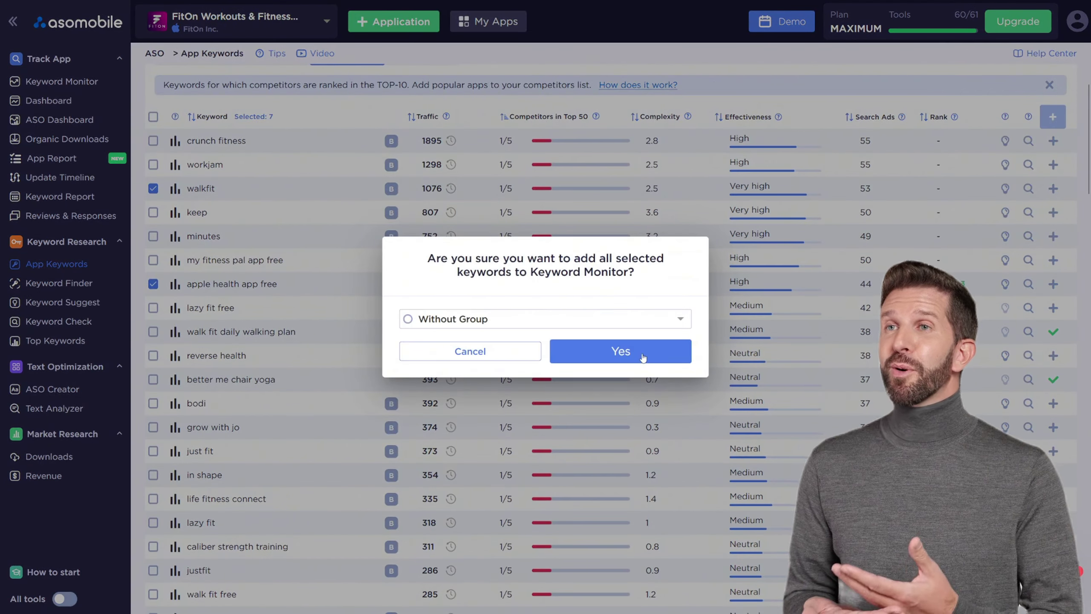
{"action": "left_click", "coordinate": [641, 352]}
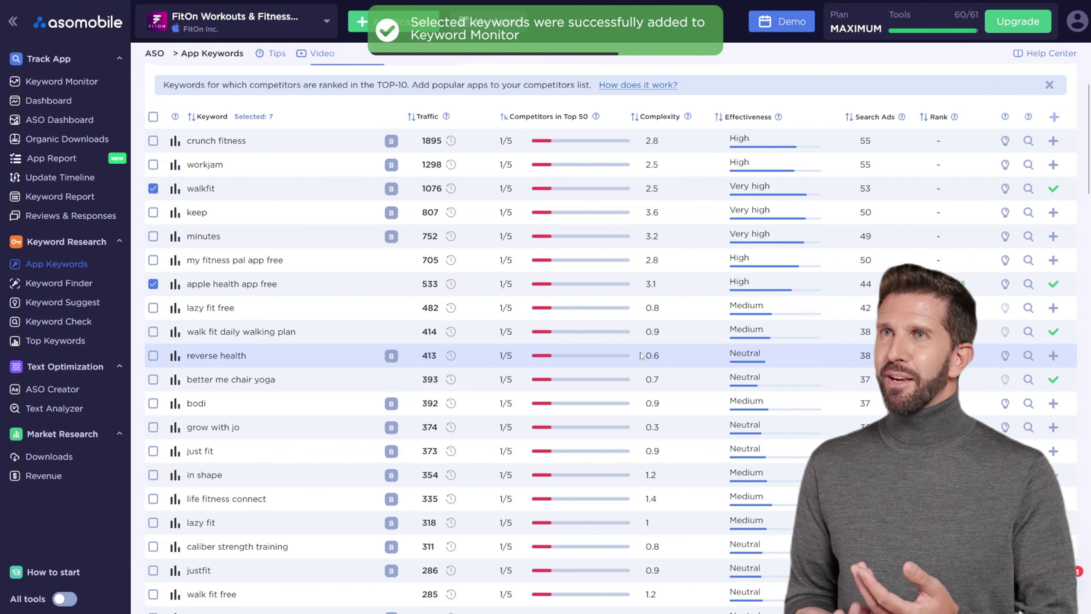
Look through the remaining competitor keywords and review the collected keyword list in Keyword Monitor.
{"action": "scroll", "coordinate": [636, 348], "scroll_direction": "down", "scroll_amount": 3}
{"action": "scroll", "coordinate": [636, 345], "scroll_direction": "down", "scroll_amount": 6}
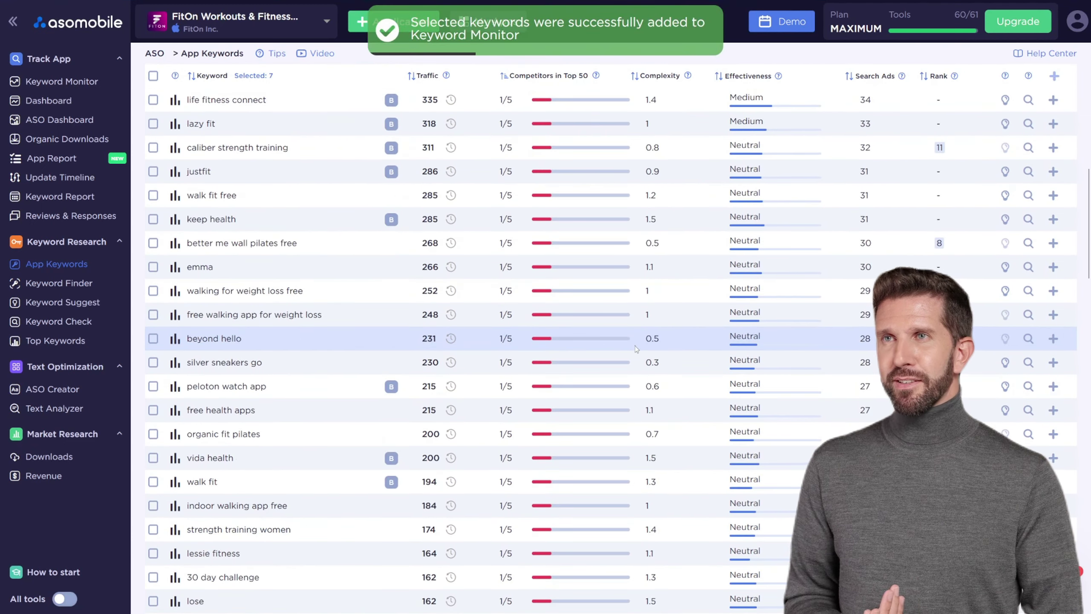
{"action": "scroll", "coordinate": [636, 348], "scroll_direction": "down", "scroll_amount": 4}
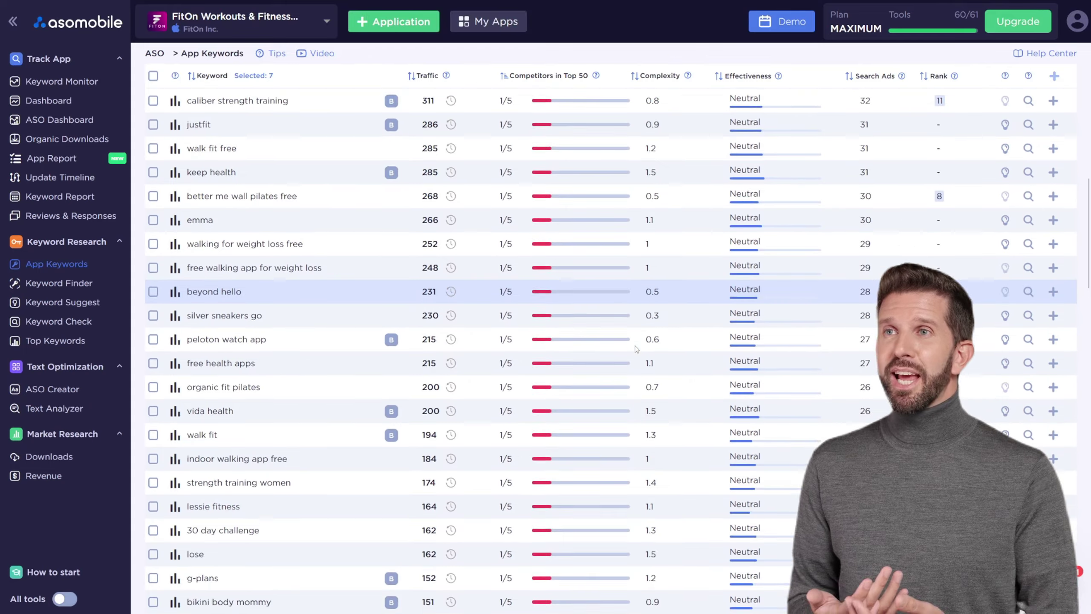
{"action": "scroll", "coordinate": [636, 349], "scroll_direction": "up", "scroll_amount": 15}
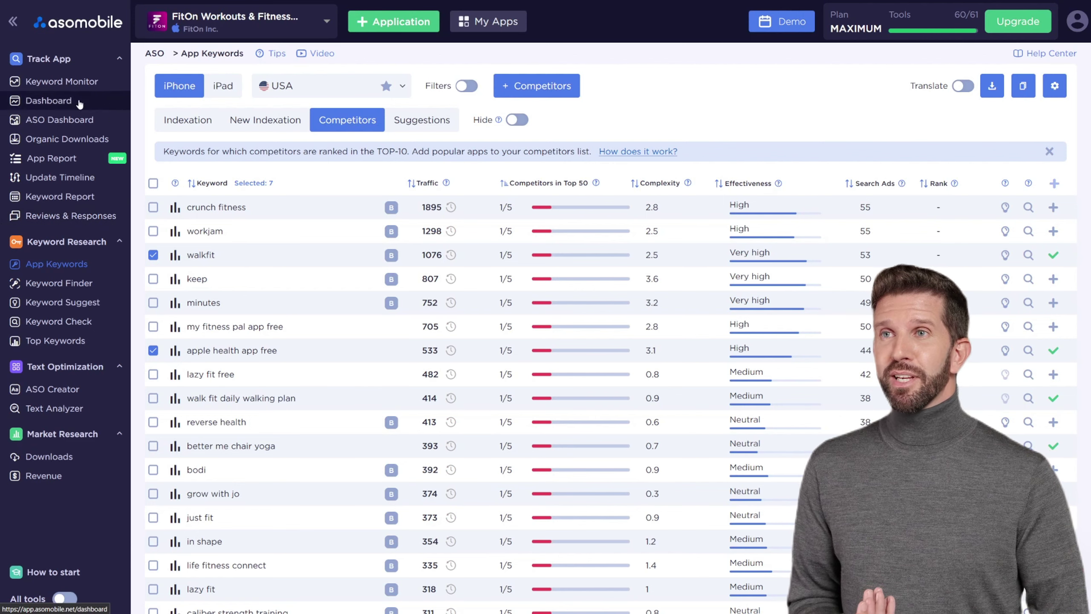
{"action": "left_click", "coordinate": [84, 86]}
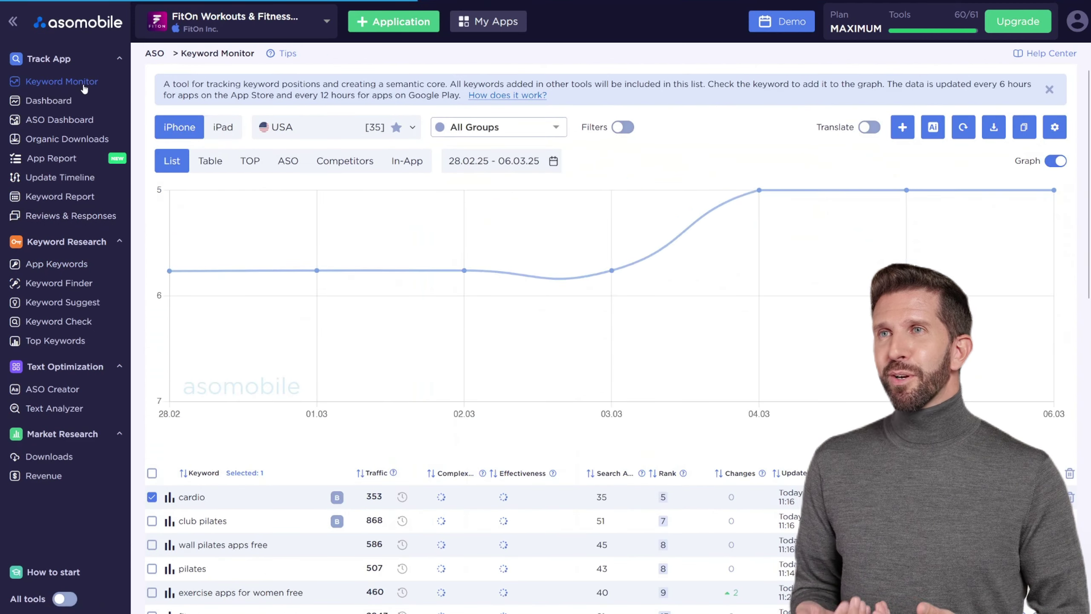
{"action": "scroll", "coordinate": [434, 166], "scroll_direction": "down", "scroll_amount": 10}
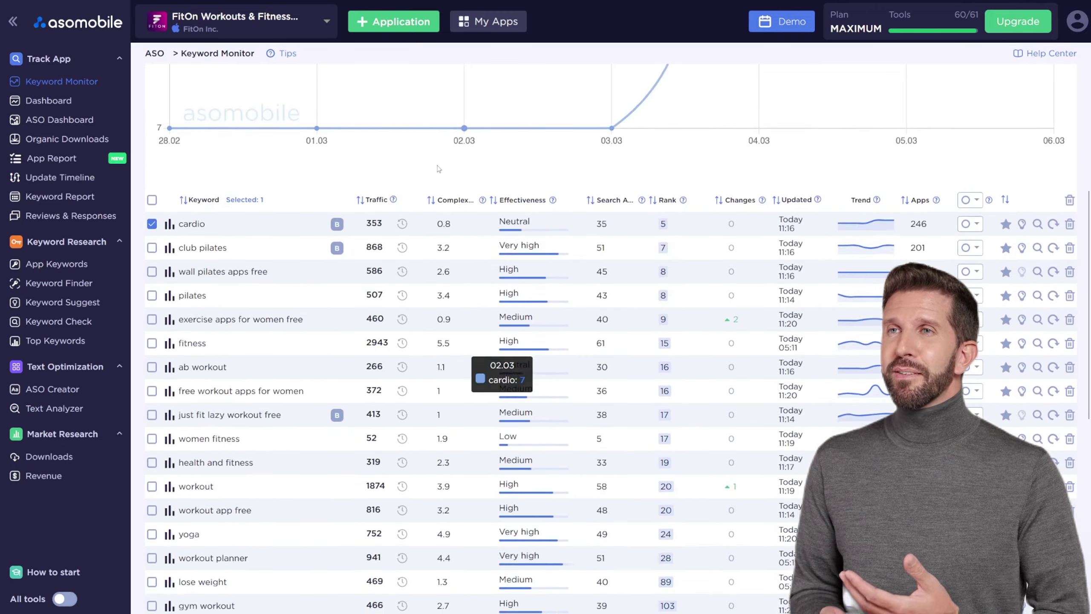
{"action": "scroll", "coordinate": [438, 167], "scroll_direction": "down", "scroll_amount": 5}
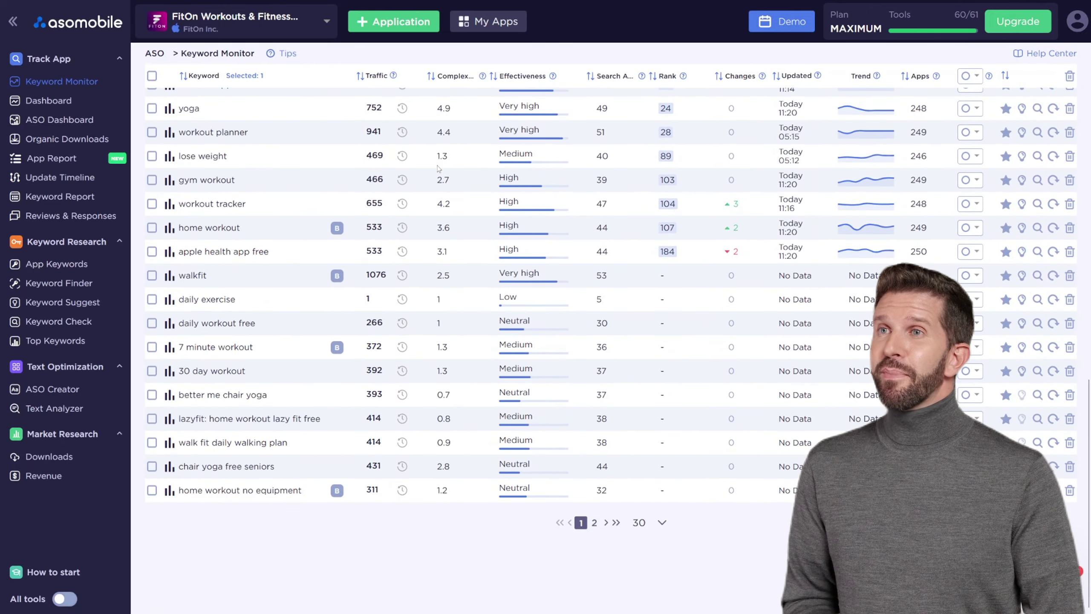